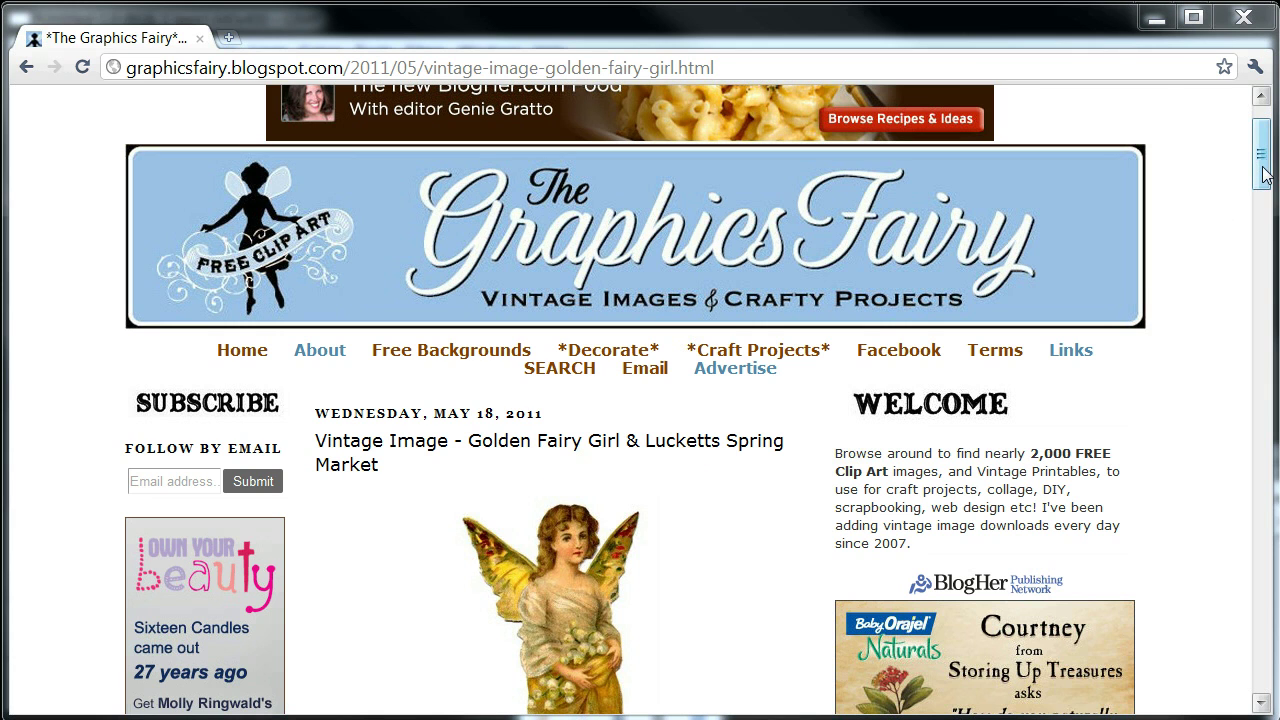
Step: Scroll the blog post and open the golden fairy picture at full size
left_click_drag(1262, 174, 1260, 197)
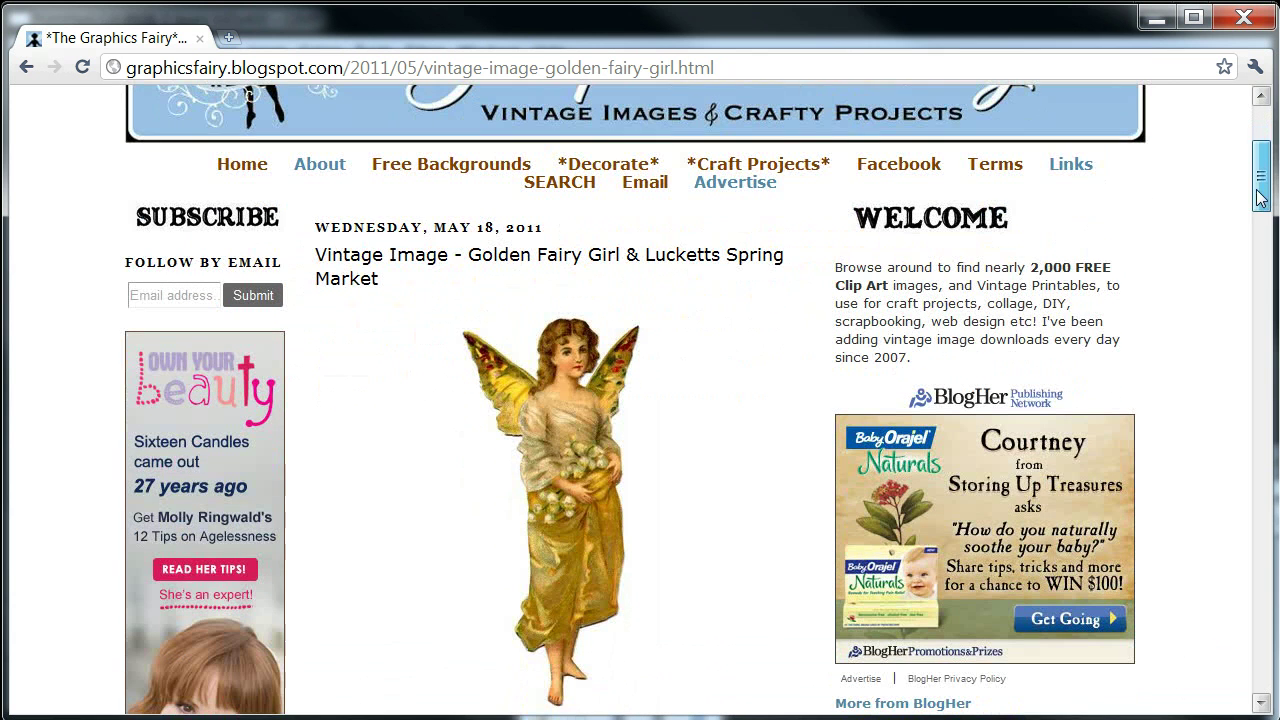
left_click(576, 470)
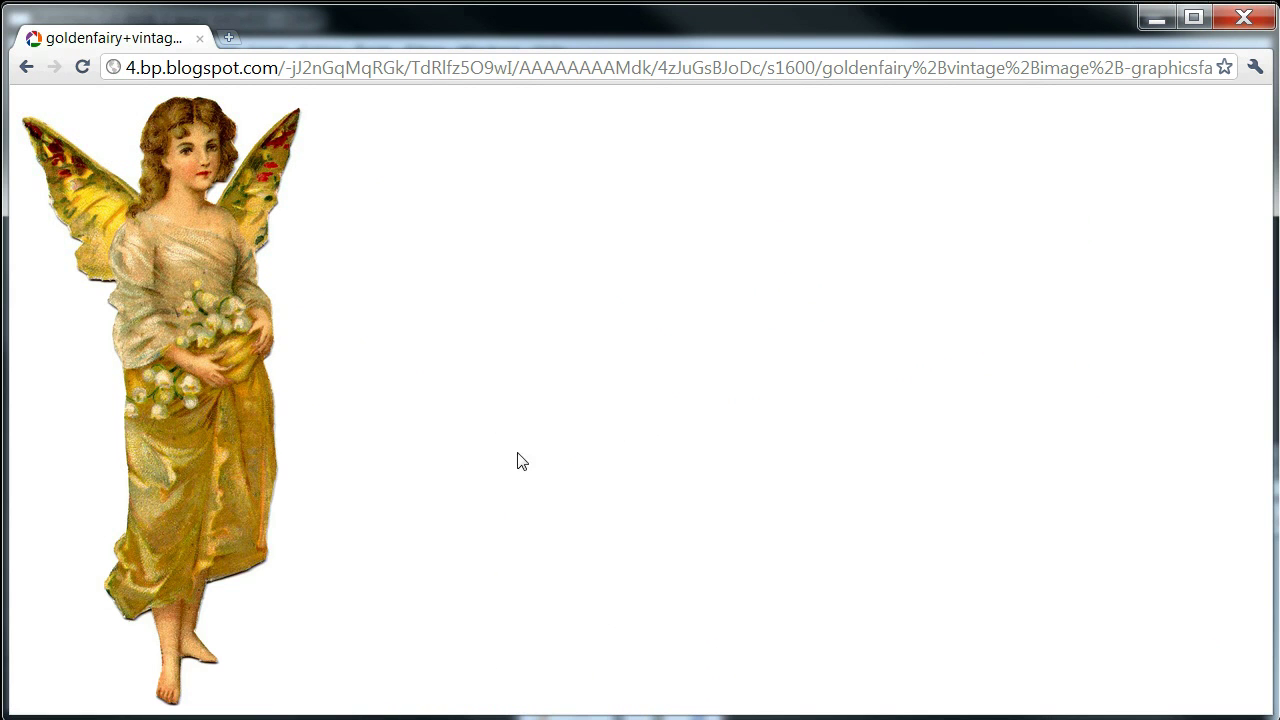
Step: Save the golden fairy image as a JPG into Graphic Fairy Downloads, then close Chrome
right_click(187, 299)
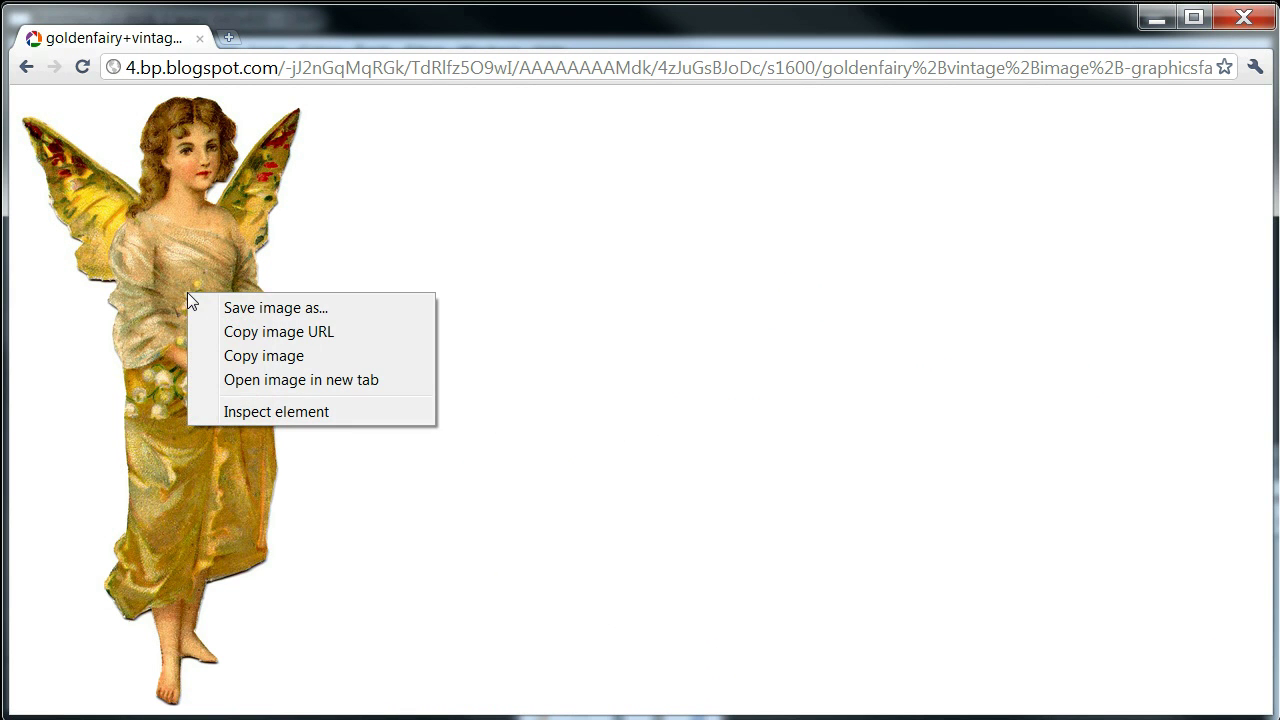
left_click(263, 310)
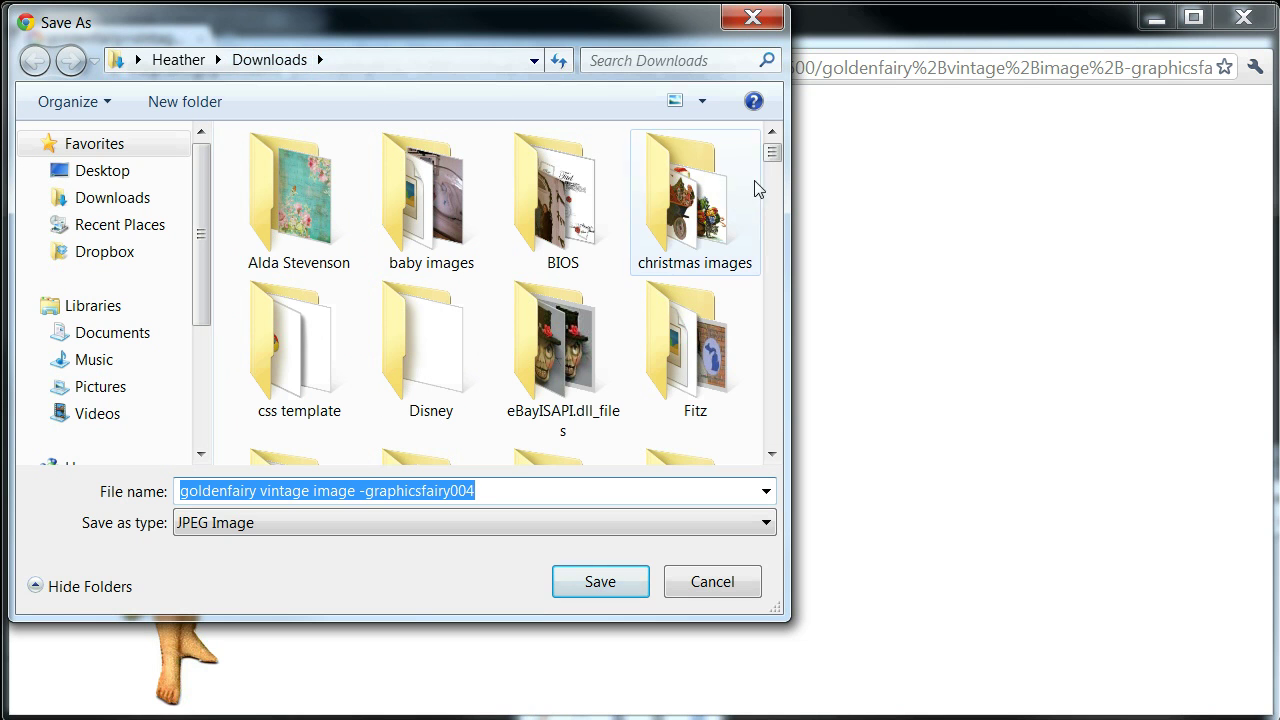
scroll(772, 160, "down", 3)
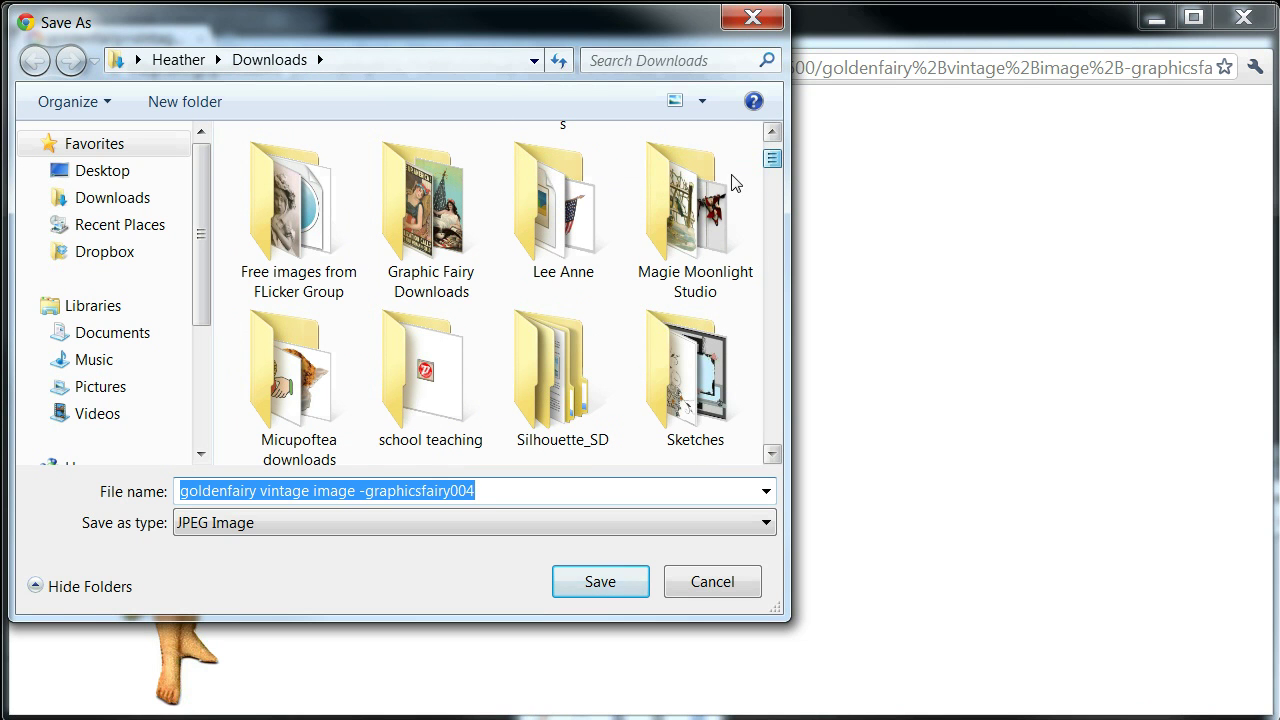
left_click(441, 240)
double_click(439, 238)
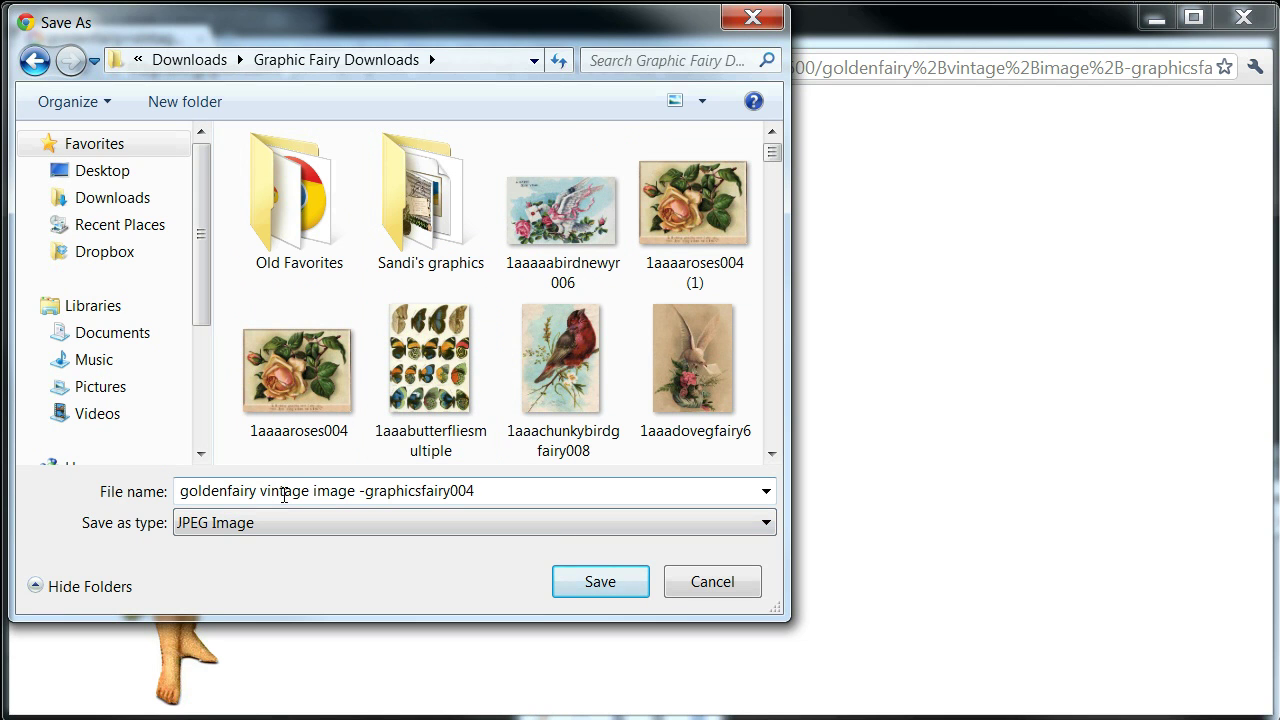
left_click(593, 584)
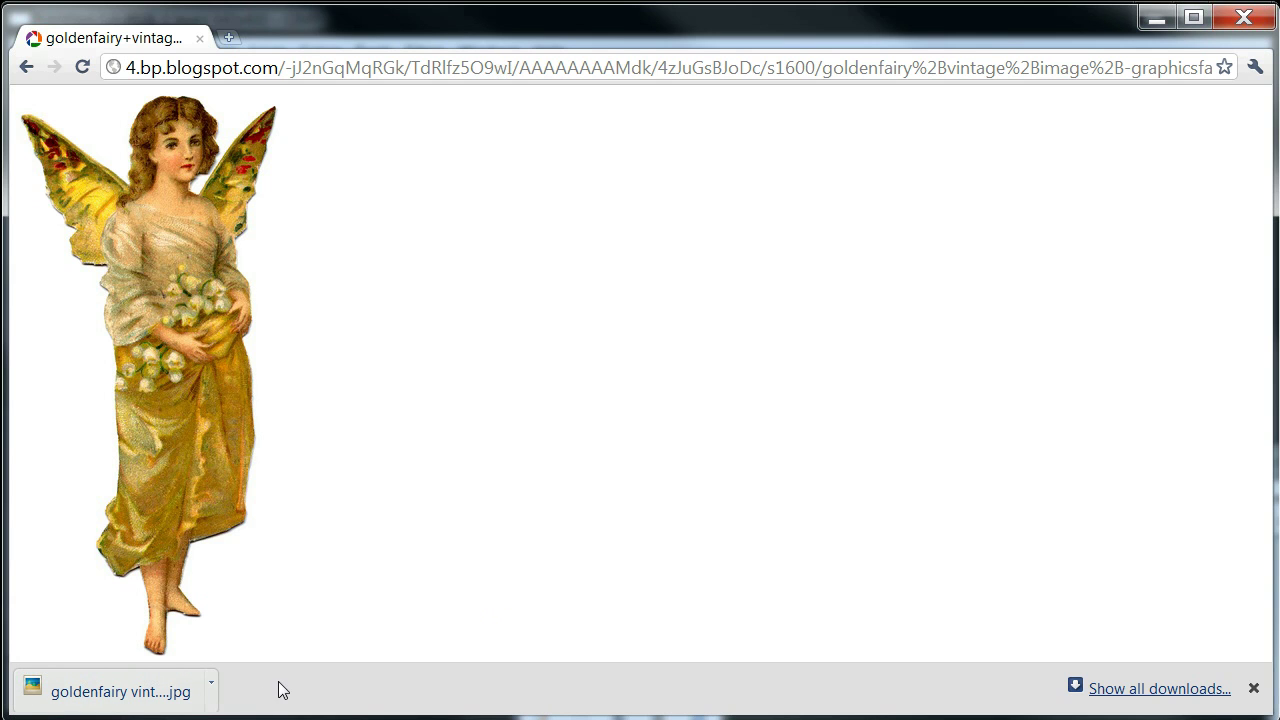
left_click(212, 690)
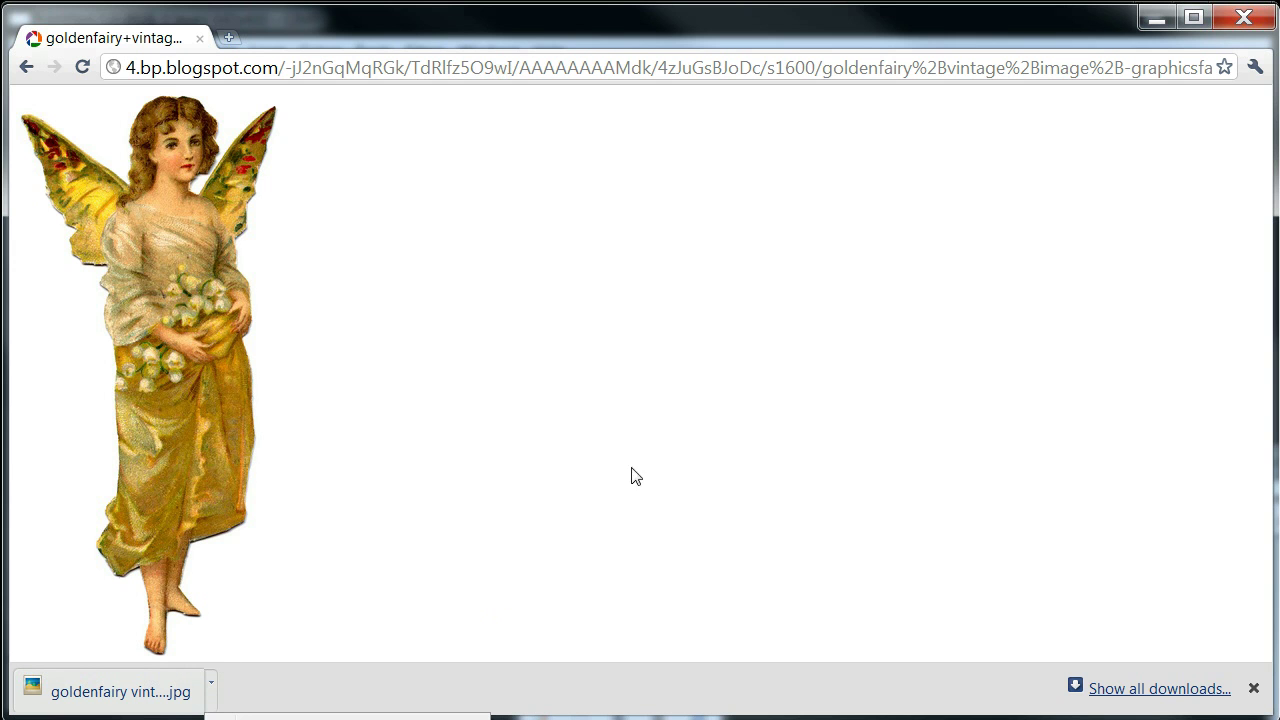
left_click(1245, 20)
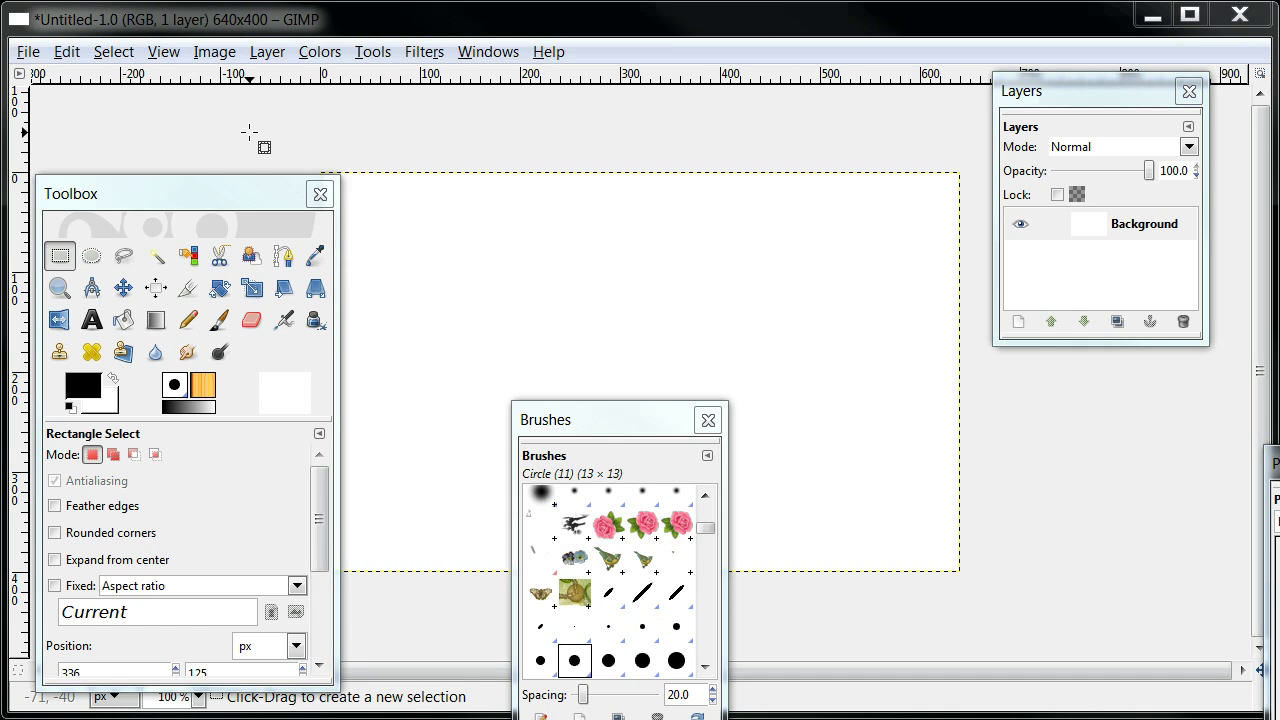
Step: Move the Toolbox and Brushes windows toward the bottom and Layers down-right, clearing the 640×400 canvas
mouse_move(200, 197)
left_mouse_down()
mouse_move(320, 160)
mouse_move(241, 167)
mouse_move(343, 146)
mouse_move(288, 147)
left_mouse_up()
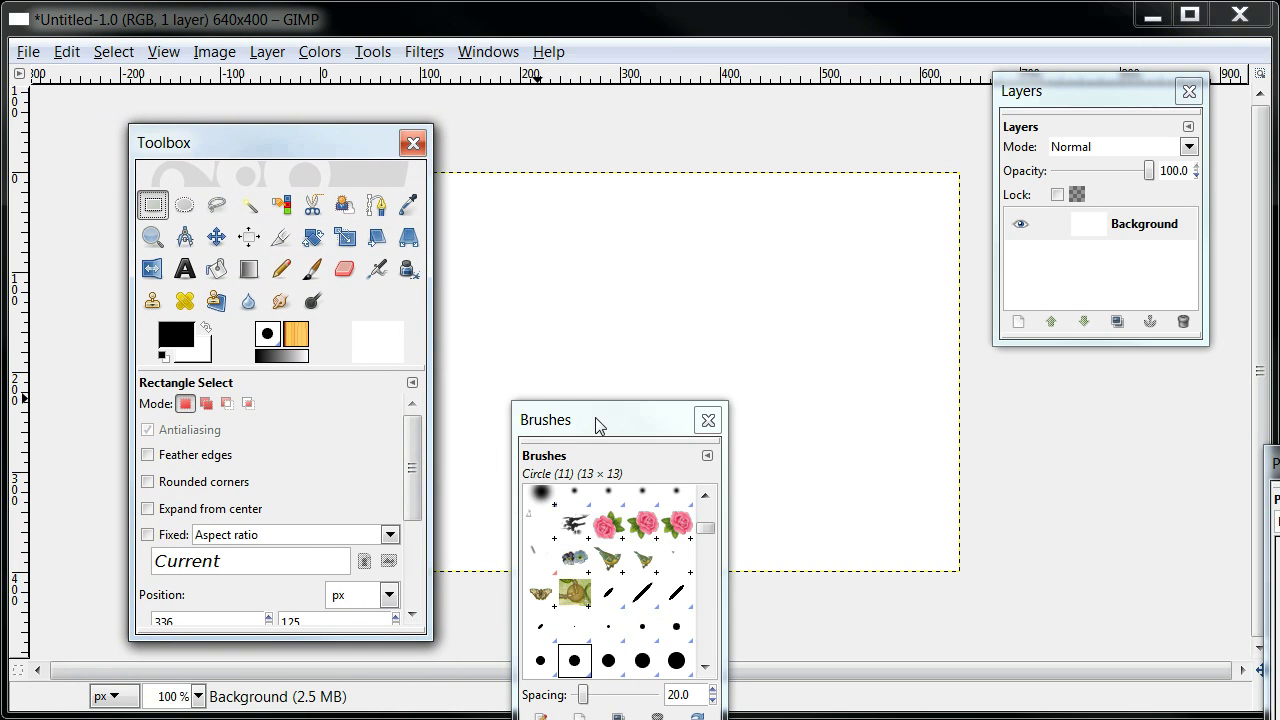
mouse_move(601, 417)
left_mouse_down()
mouse_move(609, 351)
mouse_move(591, 303)
mouse_move(629, 299)
left_mouse_up()
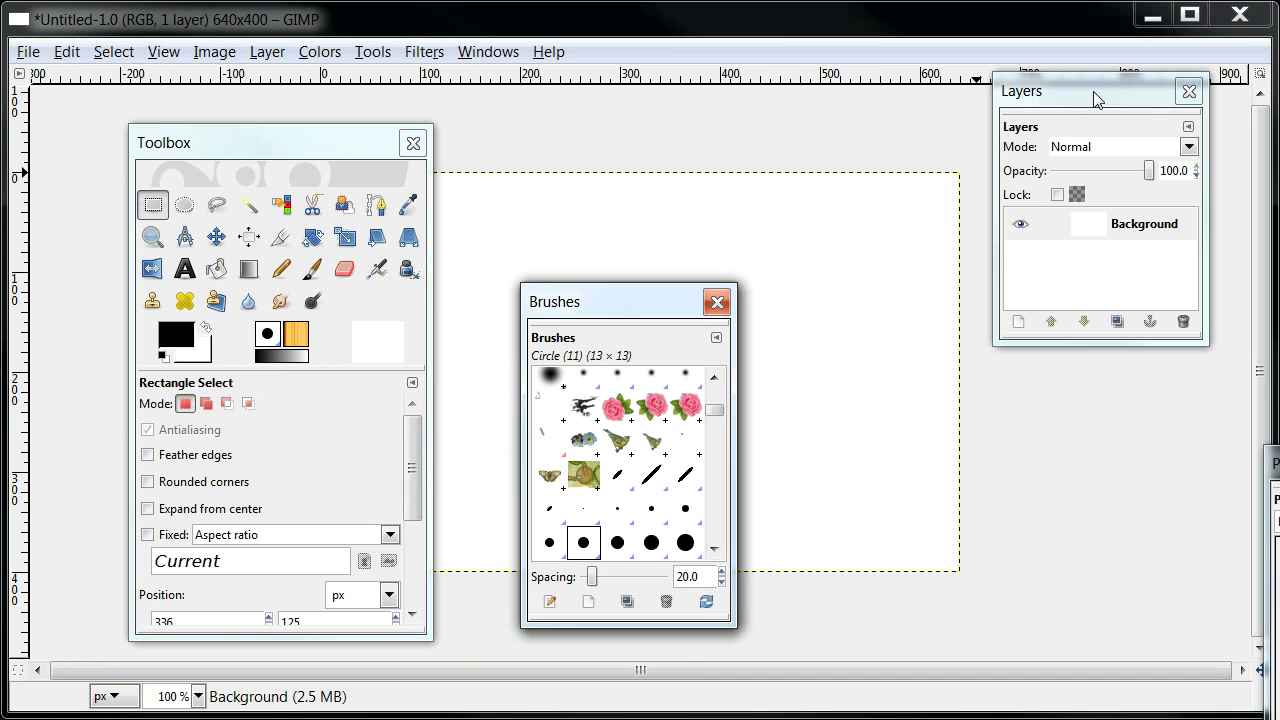
mouse_move(1093, 94)
left_mouse_down()
mouse_move(1086, 143)
mouse_move(1106, 265)
left_mouse_up()
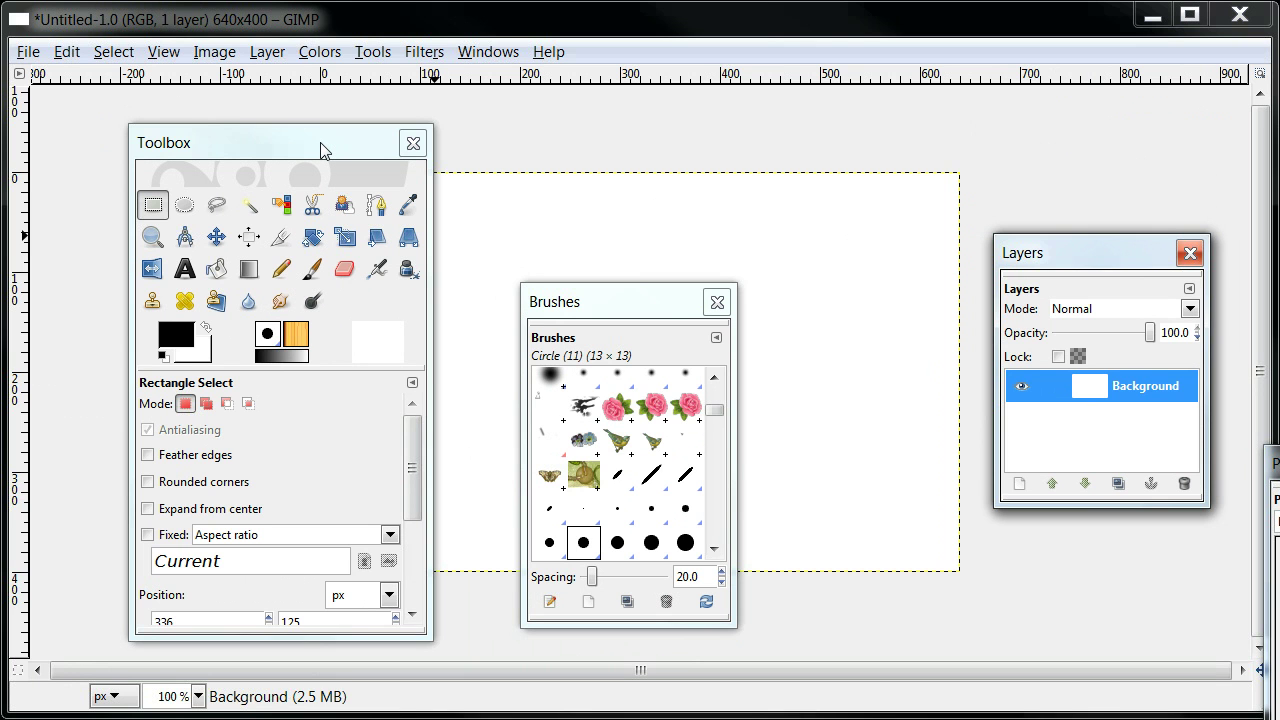
mouse_move(321, 150)
left_mouse_down()
mouse_move(334, 294)
mouse_move(317, 632)
mouse_move(407, 647)
left_mouse_up()
left_click_drag(642, 305, 690, 666)
left_click_drag(1079, 260, 1095, 297)
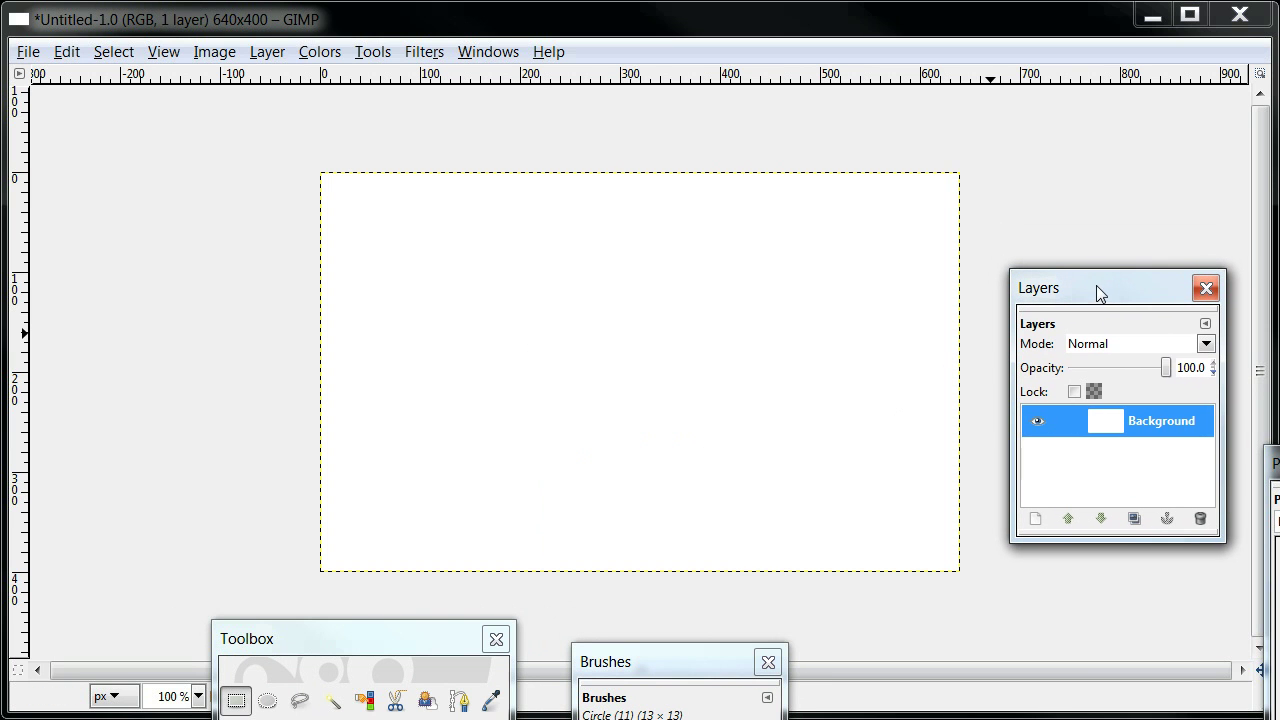
Step: Bring up the Open Image dialog and browse to Downloads > Graphic Fairy Downloads
left_click(33, 55)
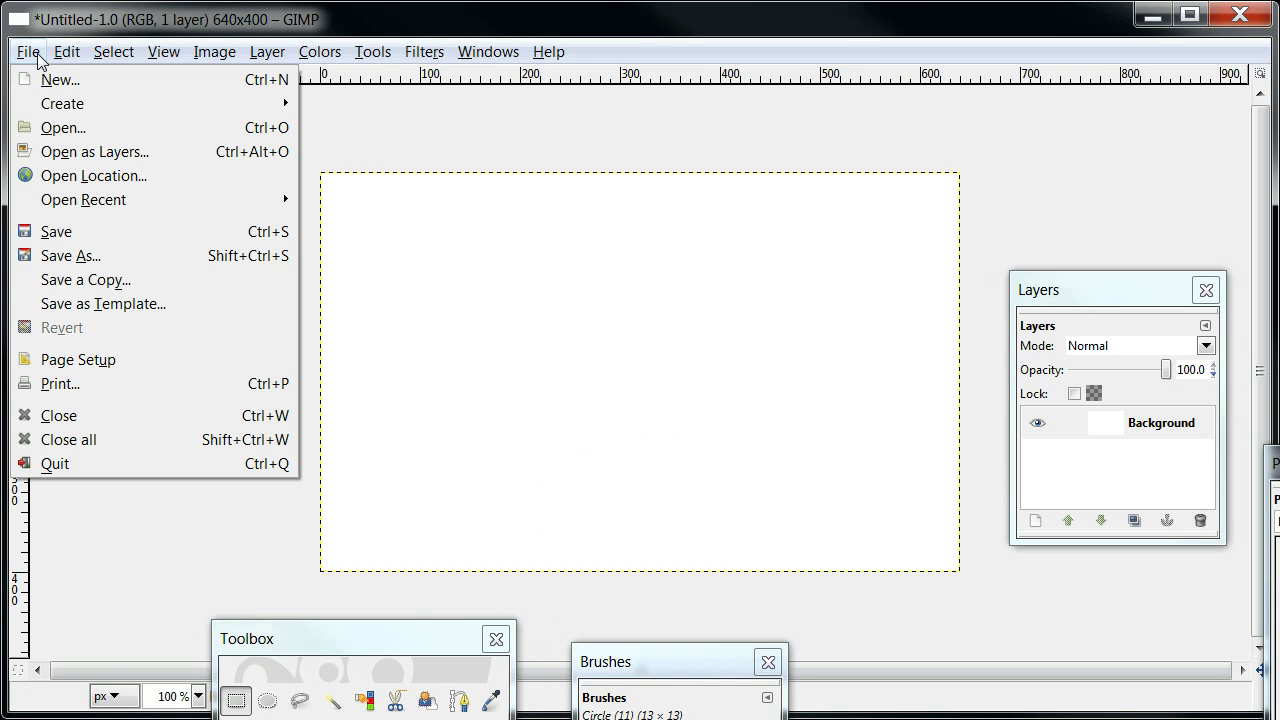
left_click(55, 128)
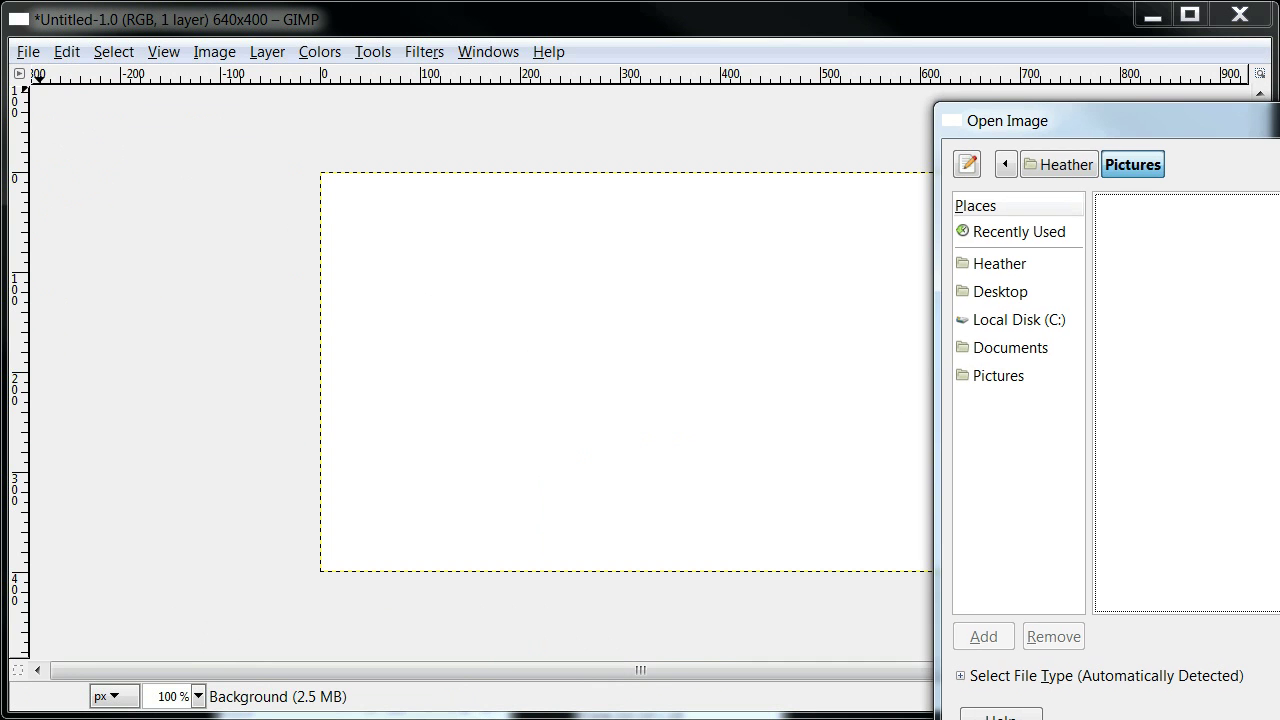
left_click_drag(1102, 121, 648, 143)
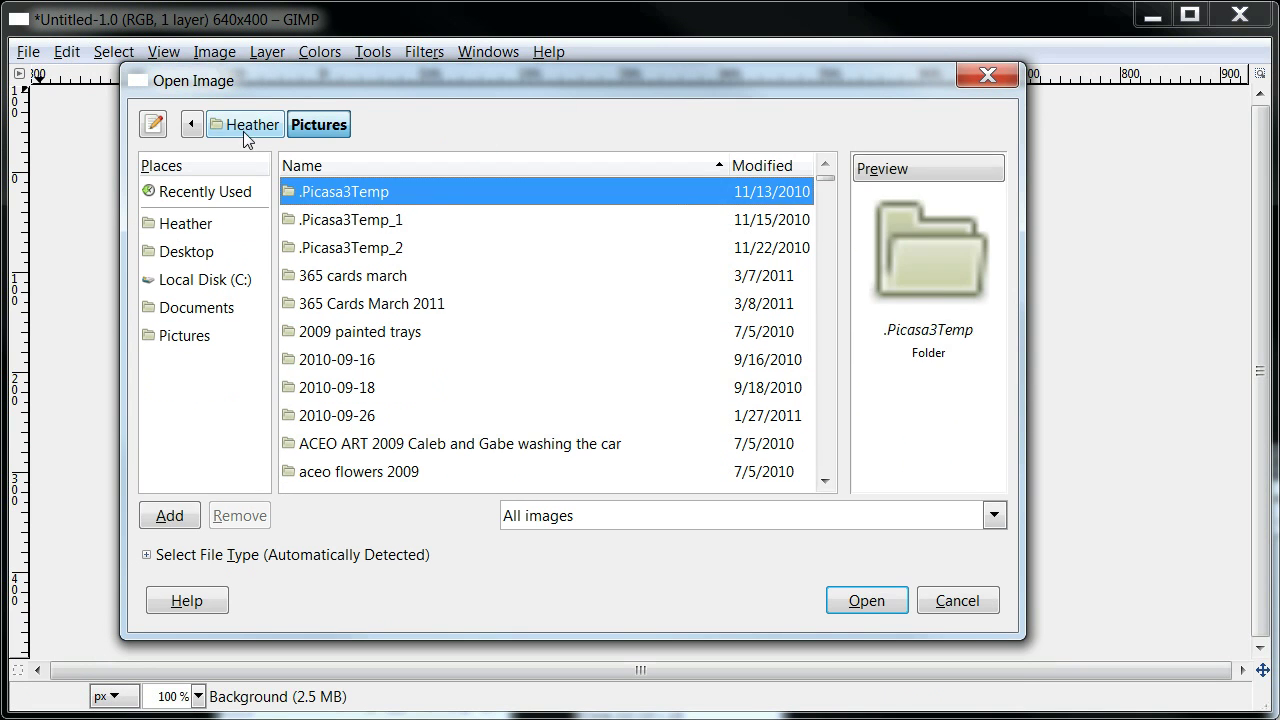
left_click(246, 136)
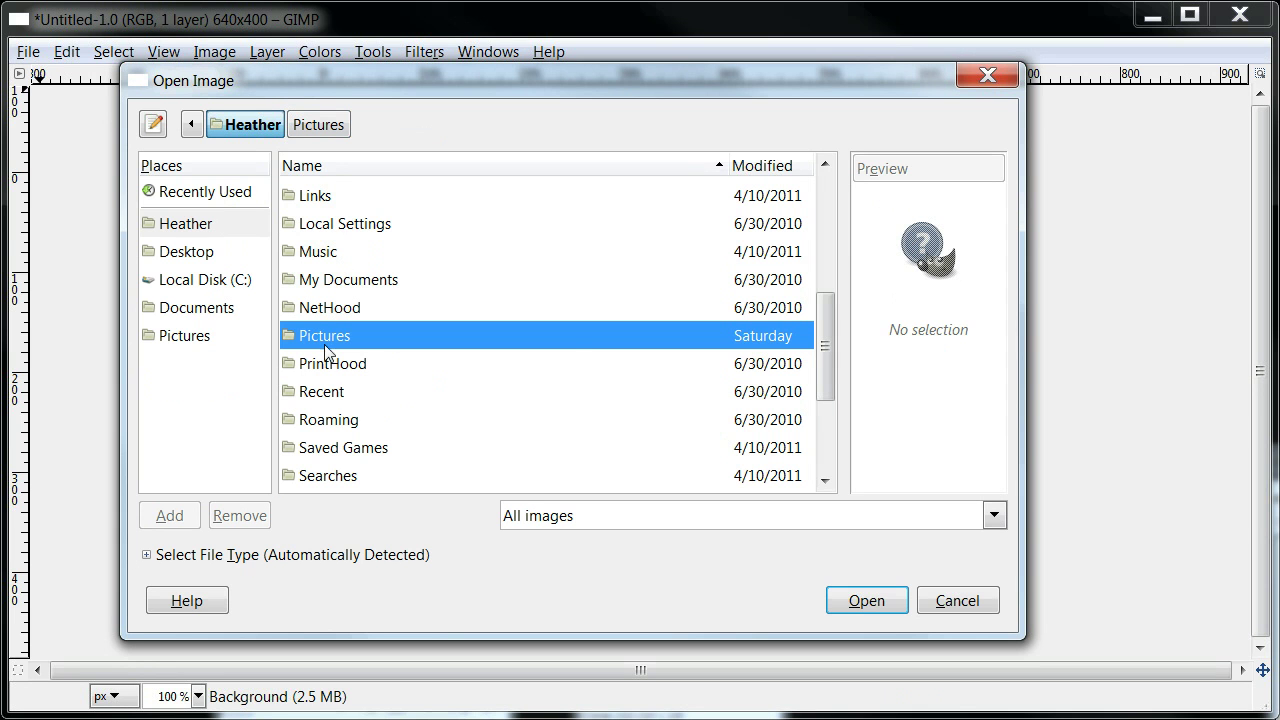
left_click_drag(823, 323, 848, 270)
double_click(358, 270)
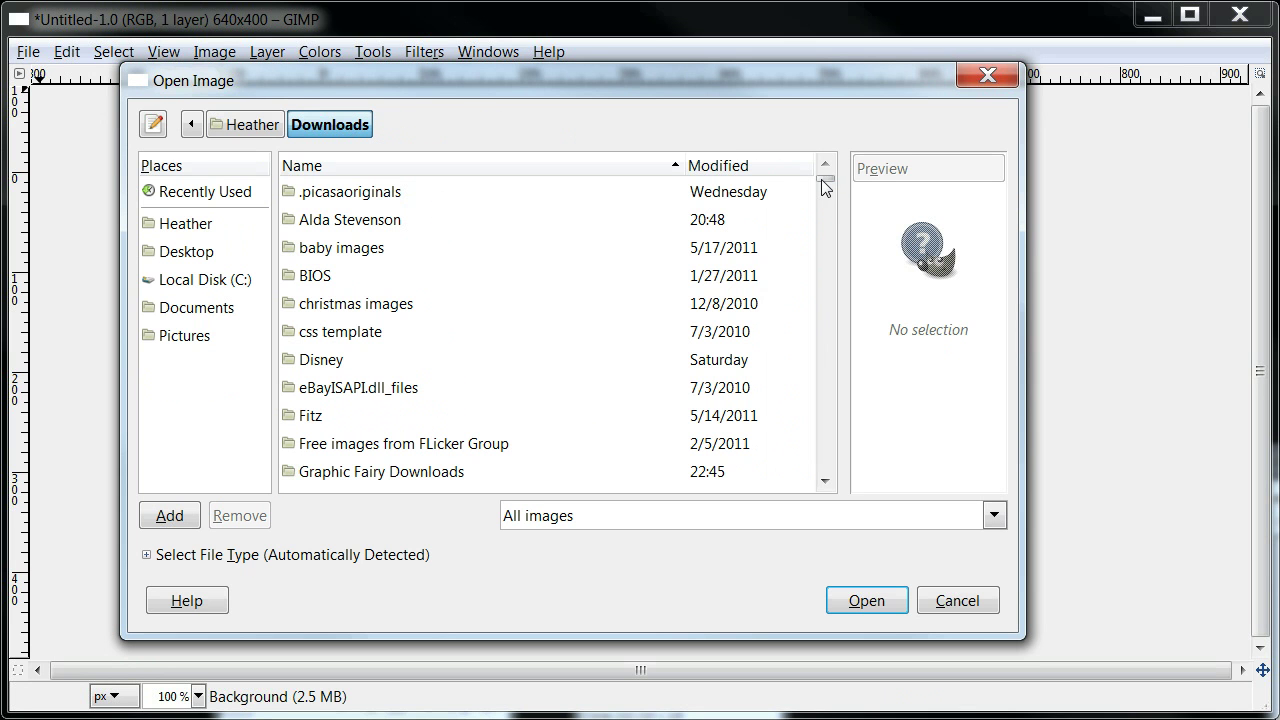
left_click_drag(825, 188, 826, 190)
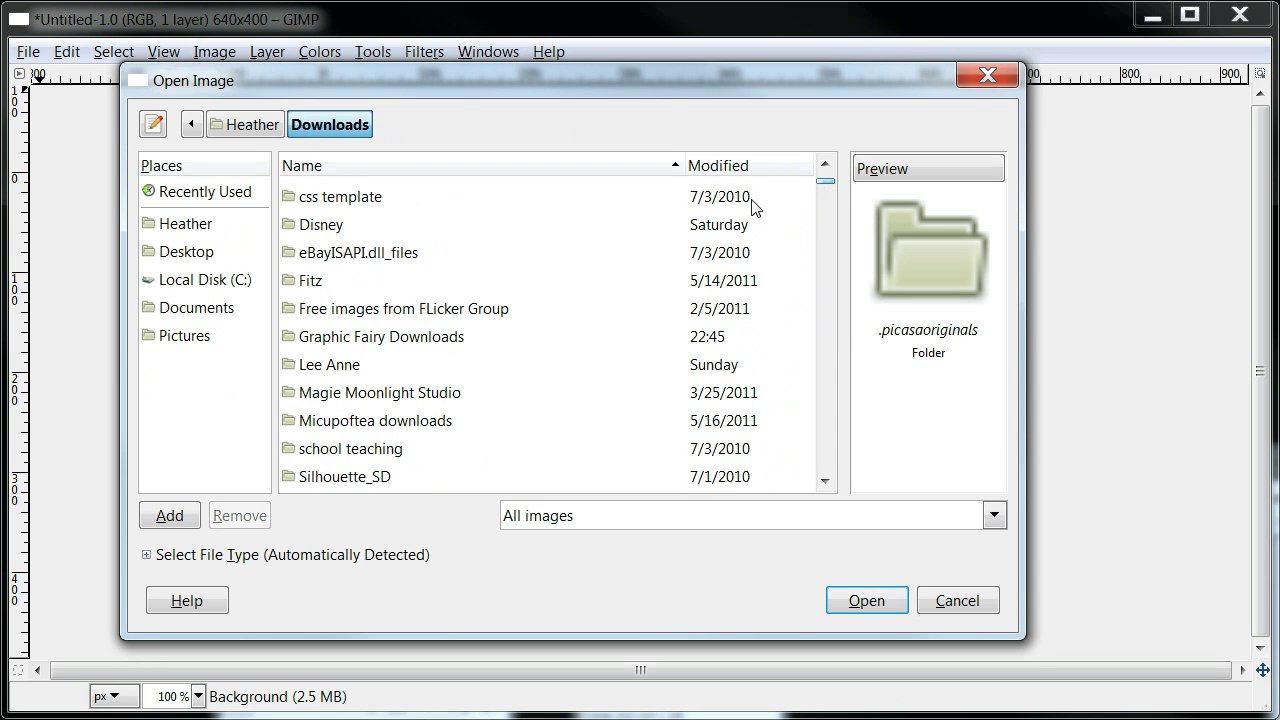
double_click(392, 336)
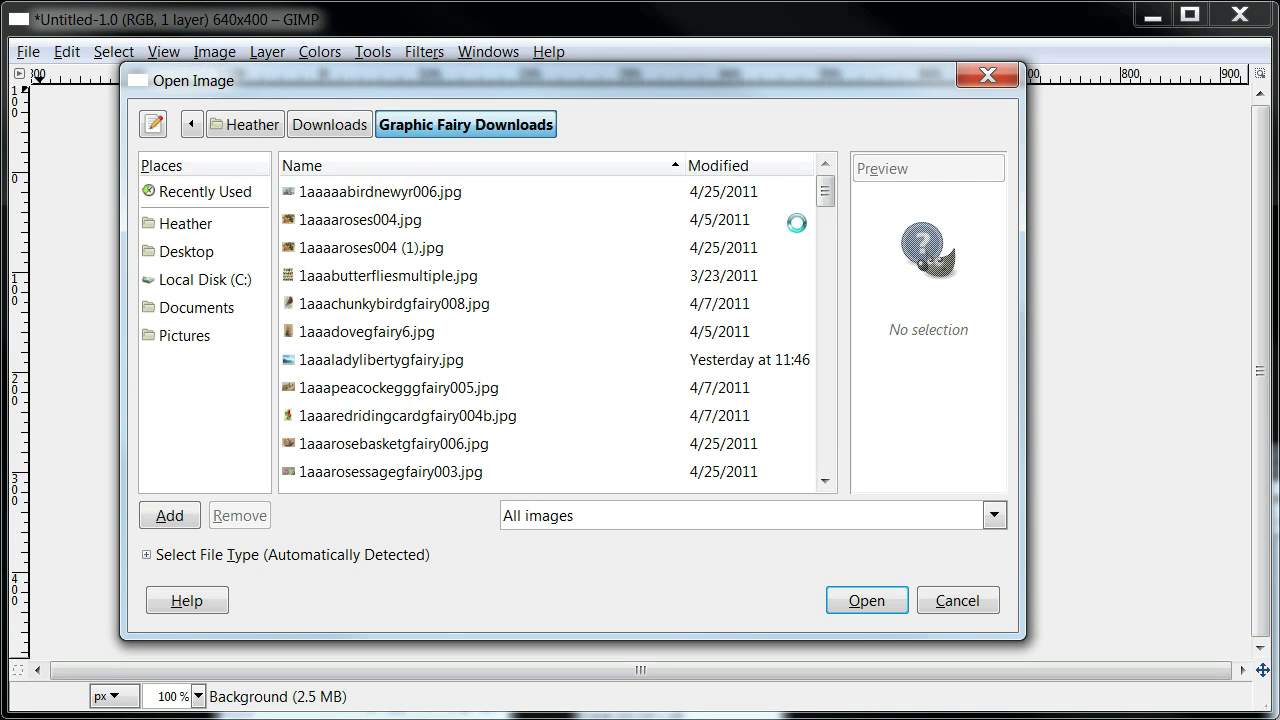
Step: Sort the files by Modified and open goldenfairy vintage image -graphicsfairy004.jpg
scroll(826, 196, "down", 1)
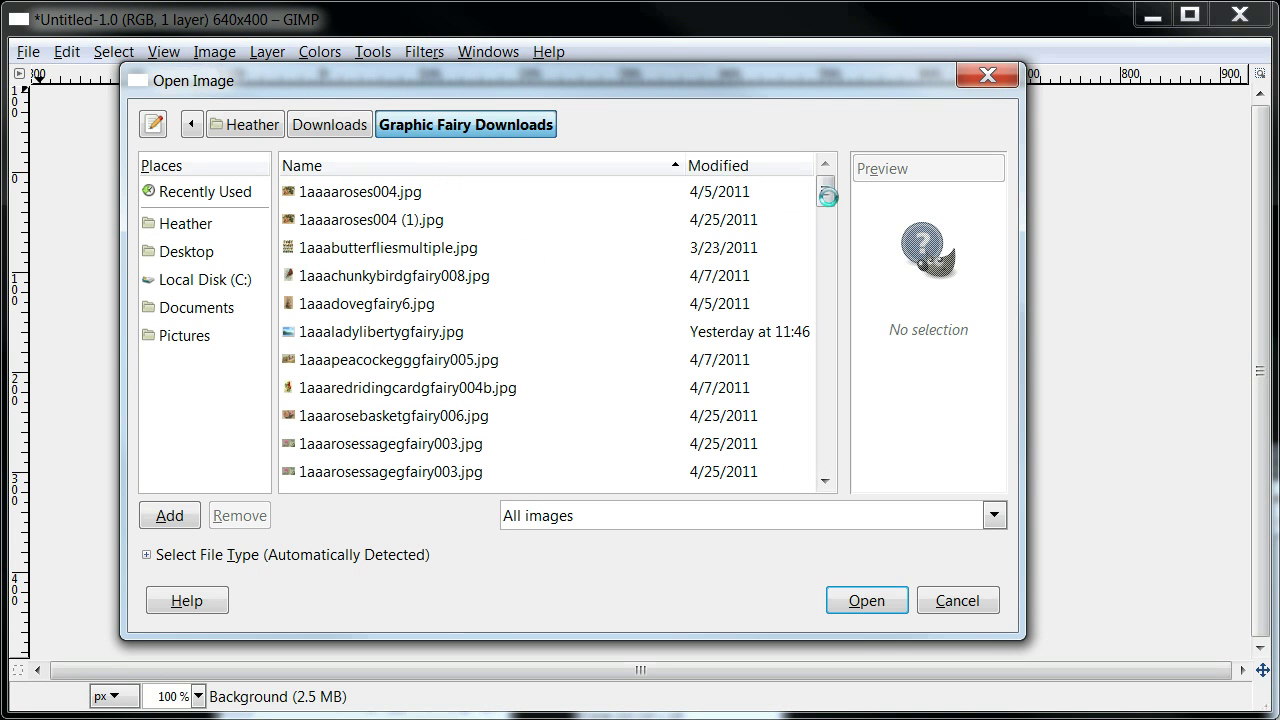
scroll(825, 194, "down", 1)
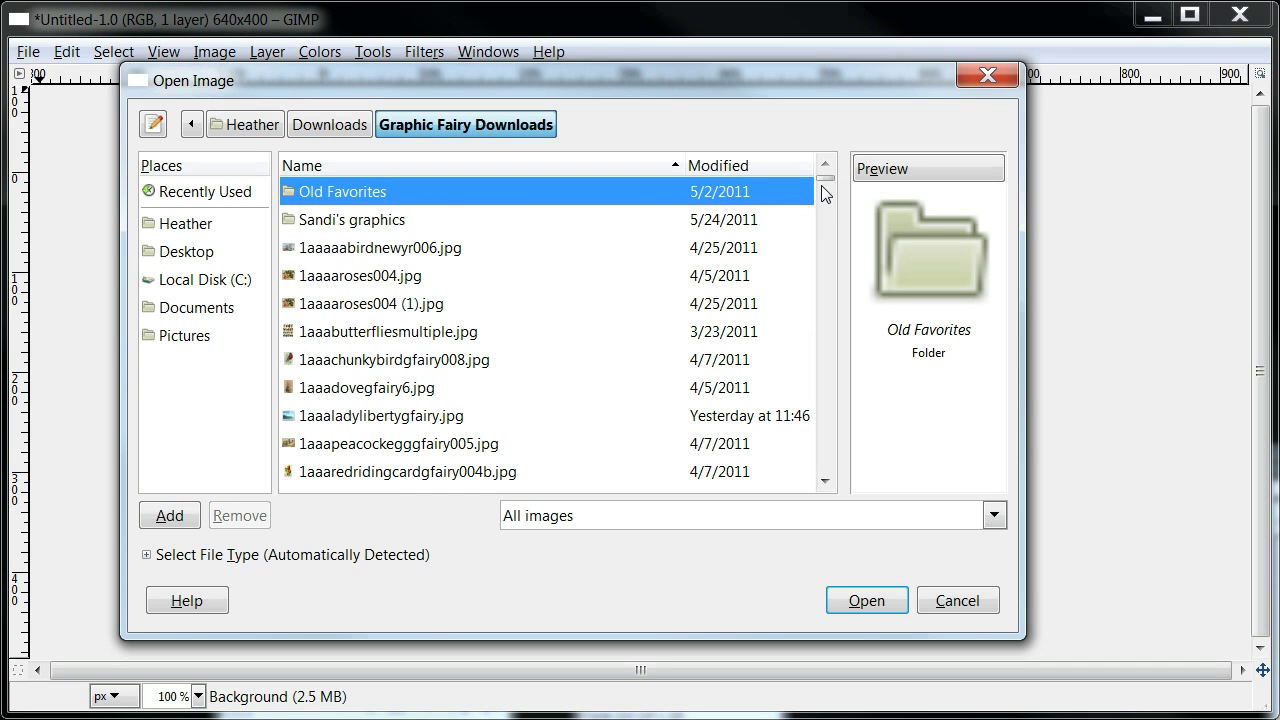
left_click_drag(824, 181, 771, 165)
left_click(768, 168)
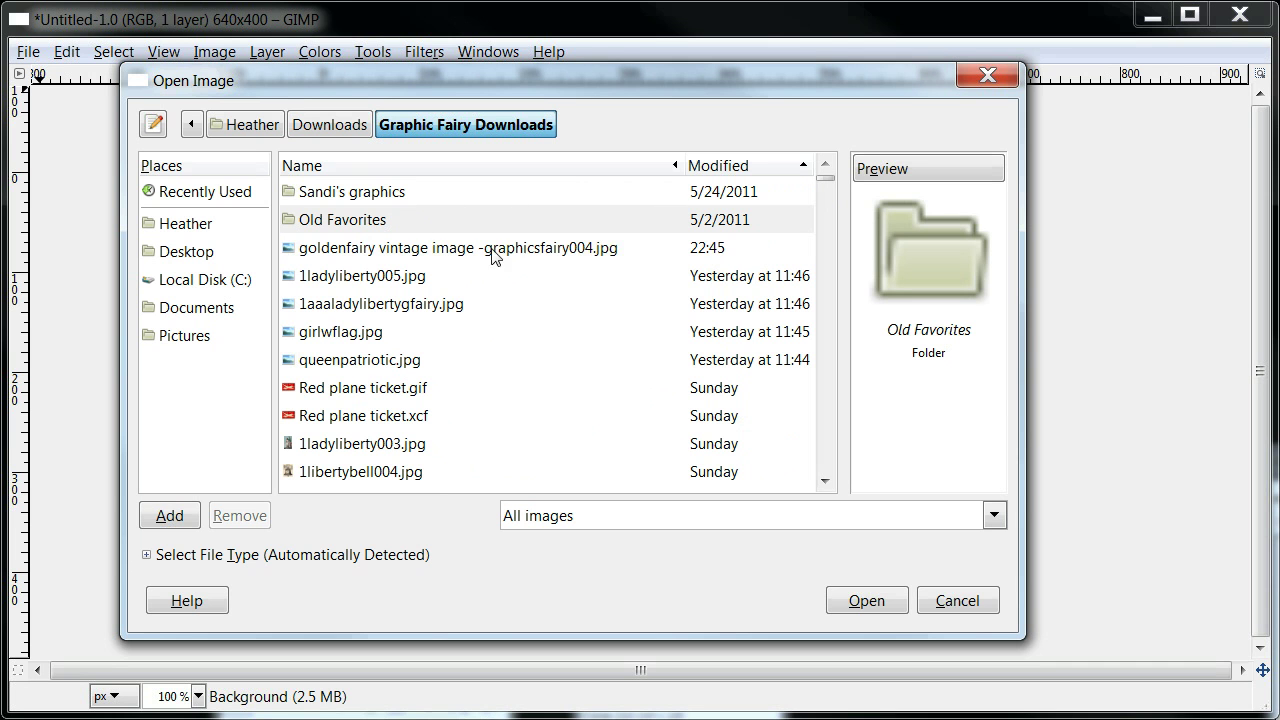
double_click(368, 248)
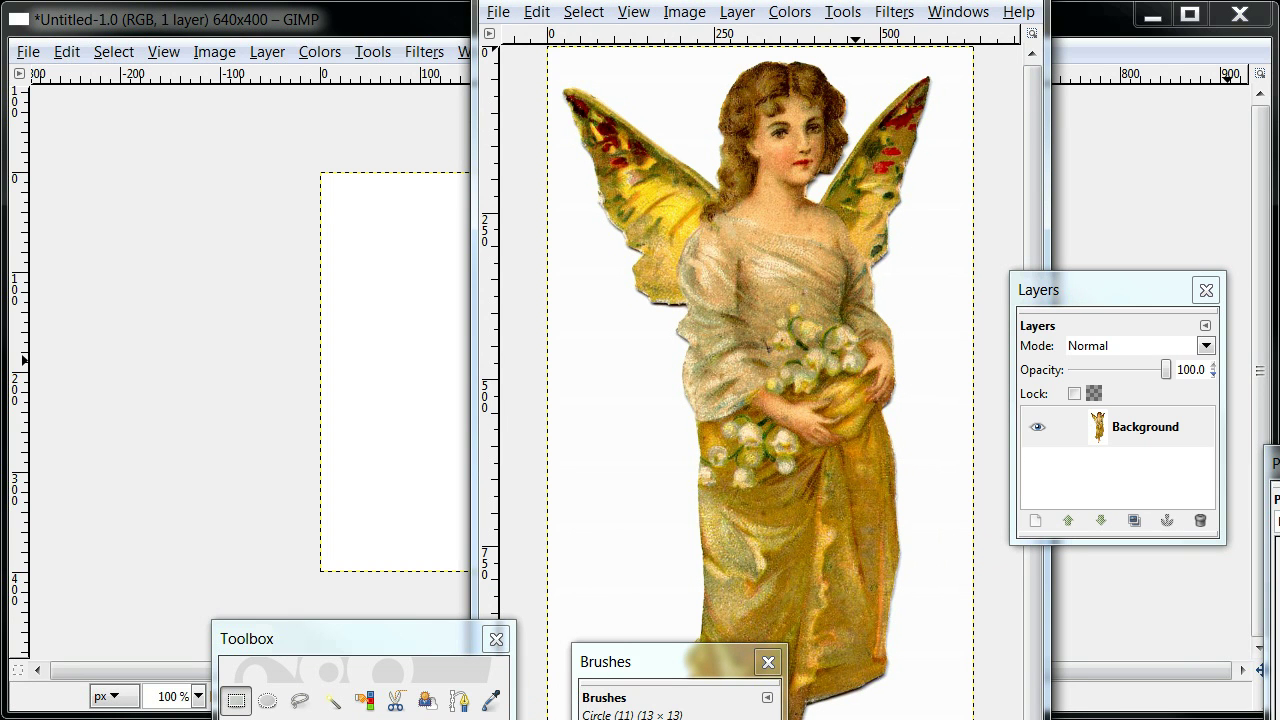
Step: Move the fairy window down, Toolbox up, Brushes off-screen and Layers slightly higher
left_click_drag(810, 0, 744, 73)
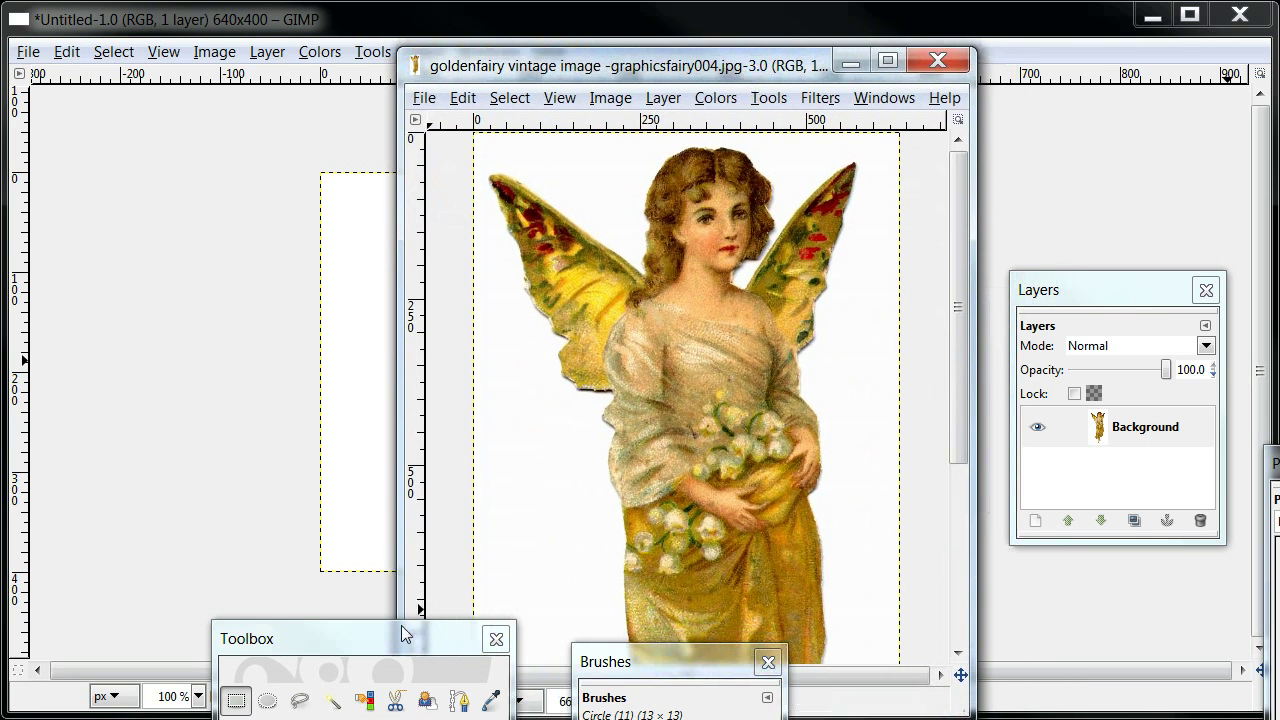
mouse_move(401, 634)
left_mouse_down()
mouse_move(275, 297)
mouse_move(267, 169)
left_mouse_up()
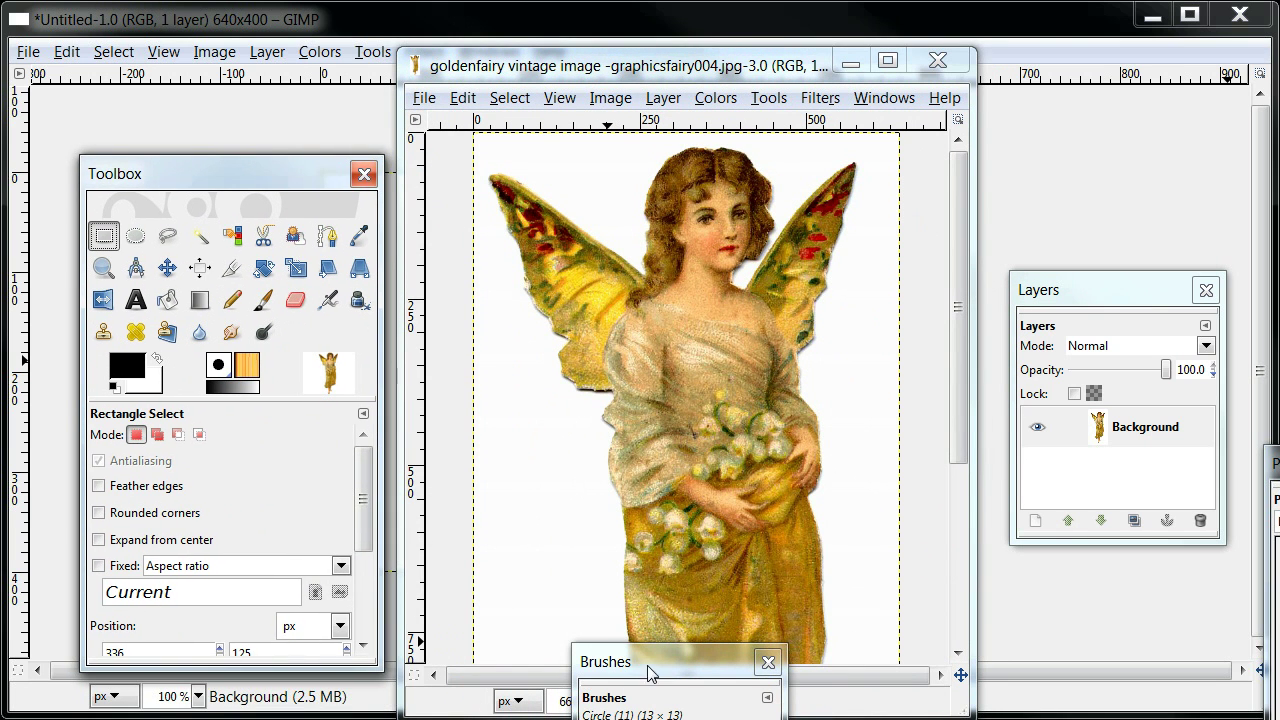
left_click_drag(651, 666, 651, 719)
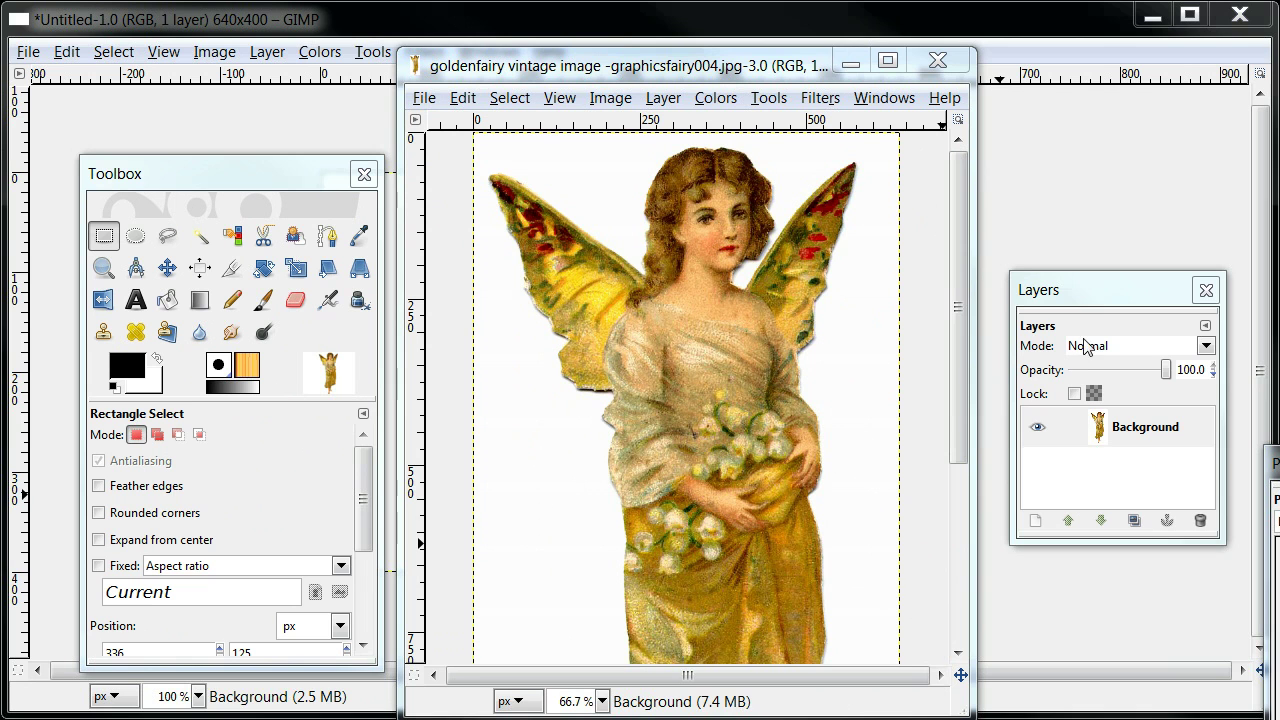
left_click_drag(1094, 294, 1090, 245)
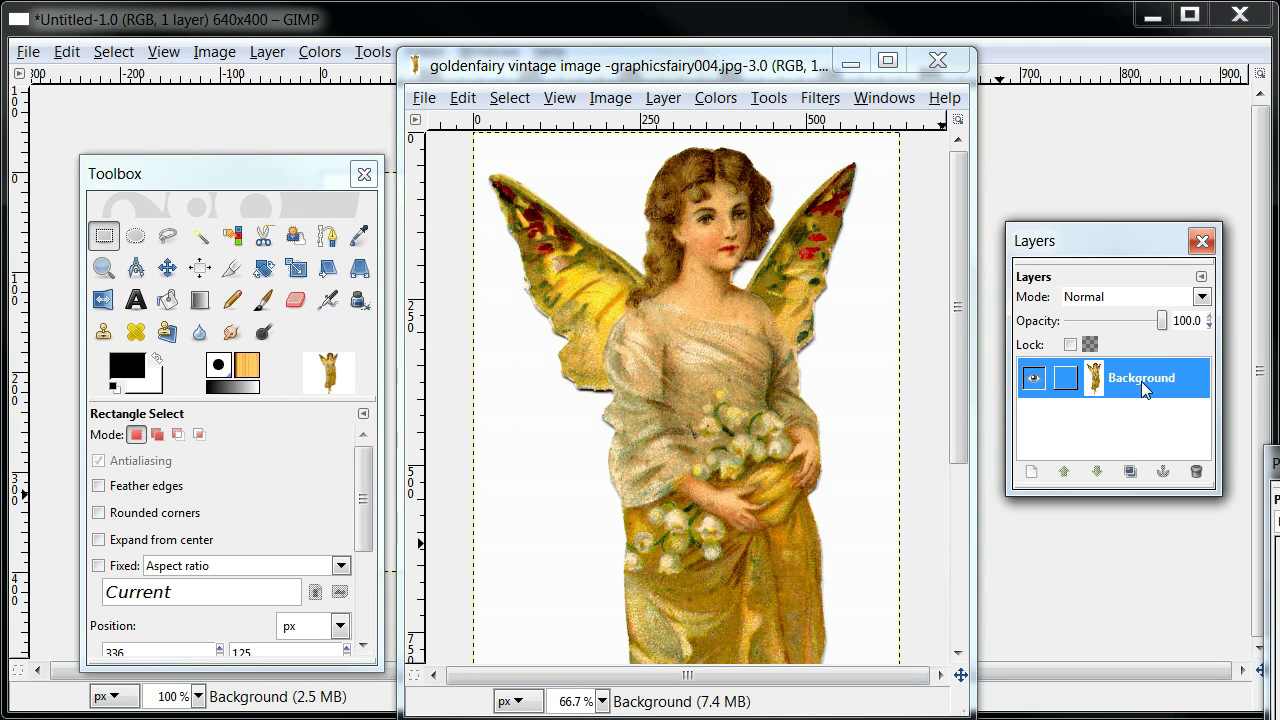
Step: Add a 640×1246 Transparency-filled layer named New Layer from the Layers panel menu
left_click(1202, 279)
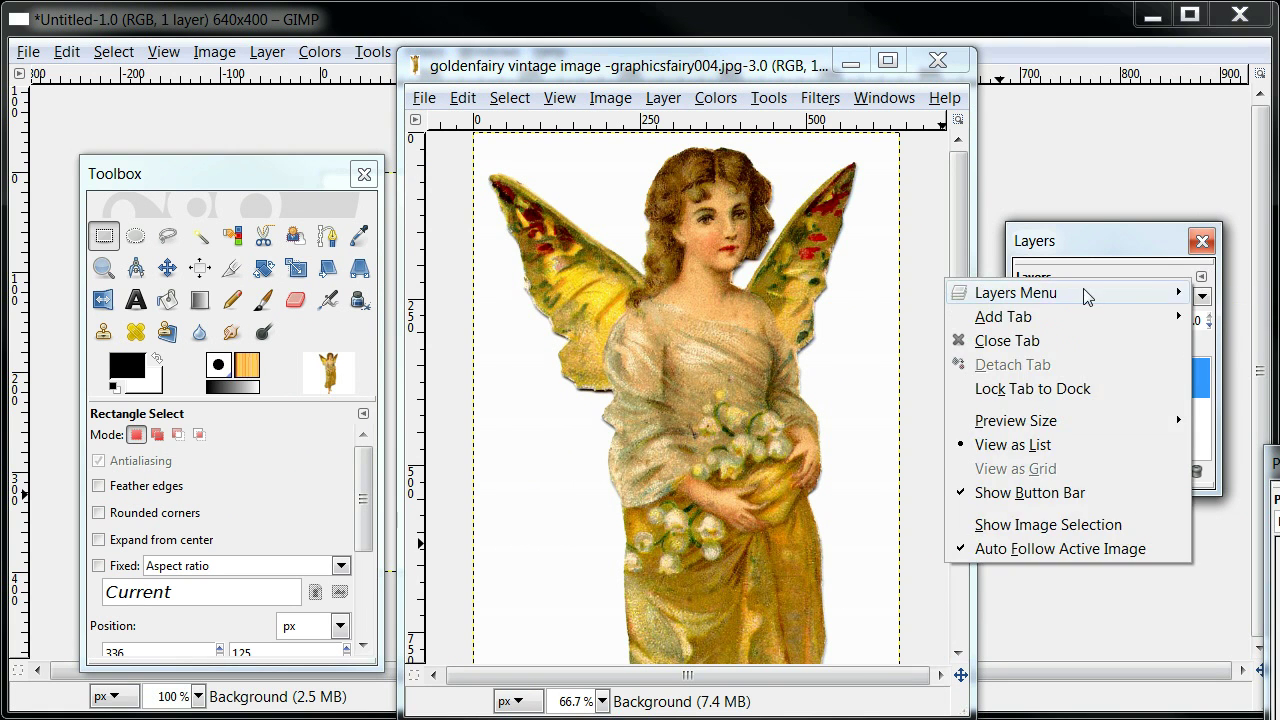
mouse_move(1087, 297)
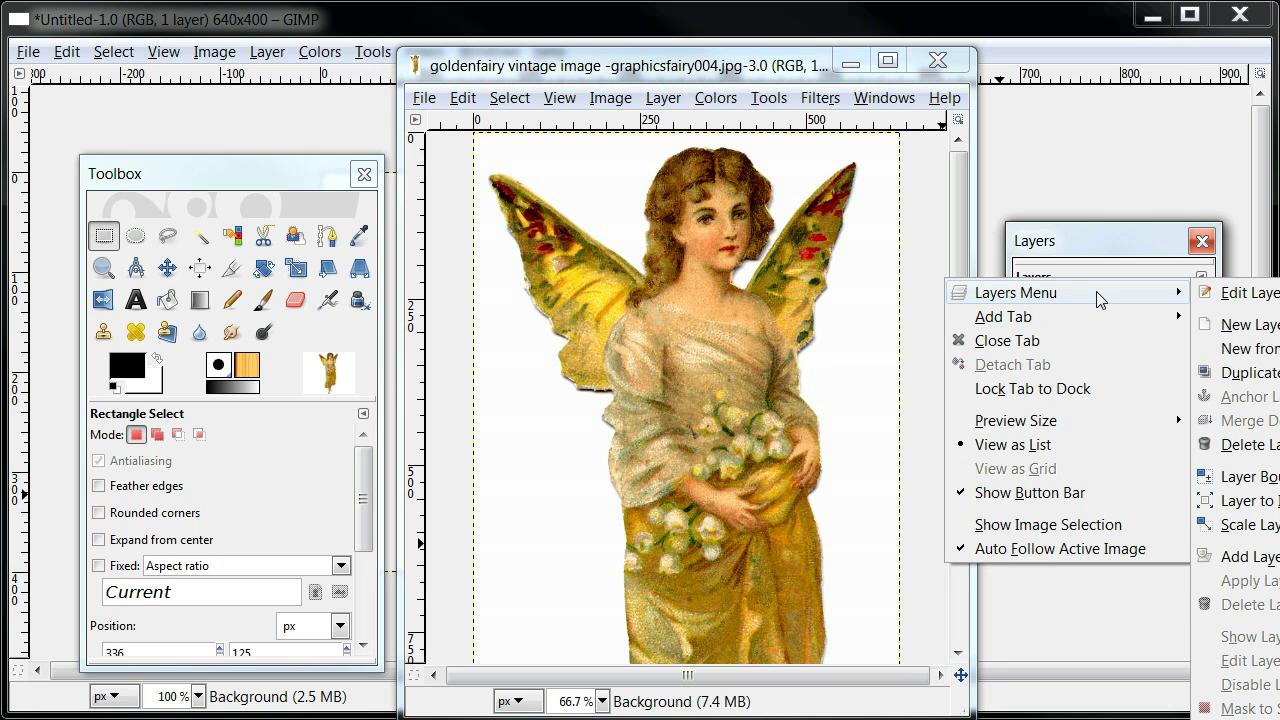
left_click(1065, 236)
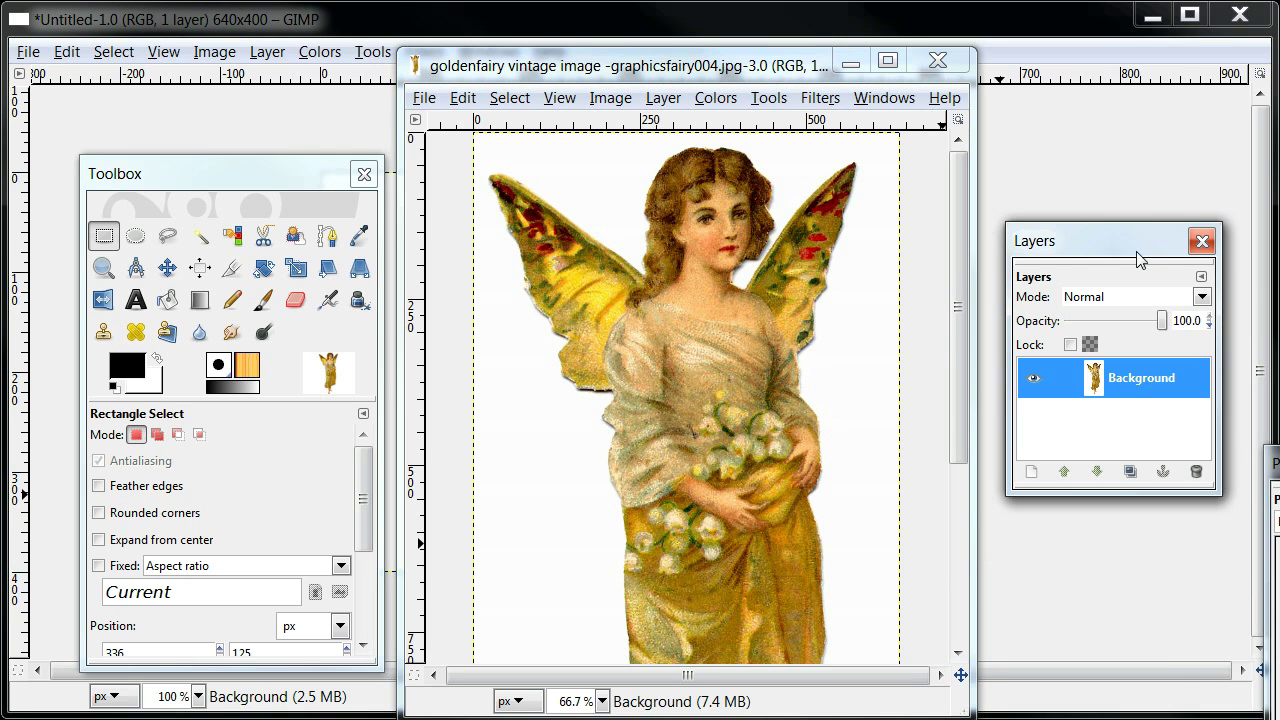
left_click_drag(1117, 248, 920, 232)
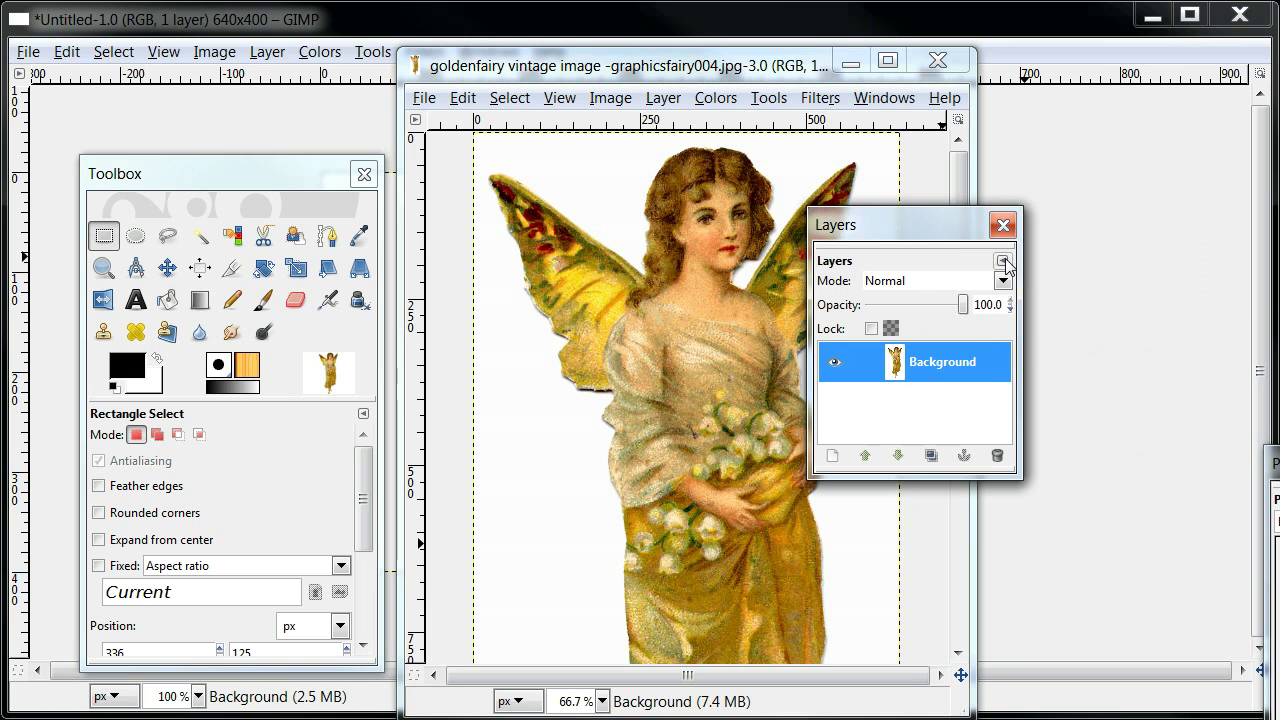
left_click(1003, 261)
mouse_move(907, 276)
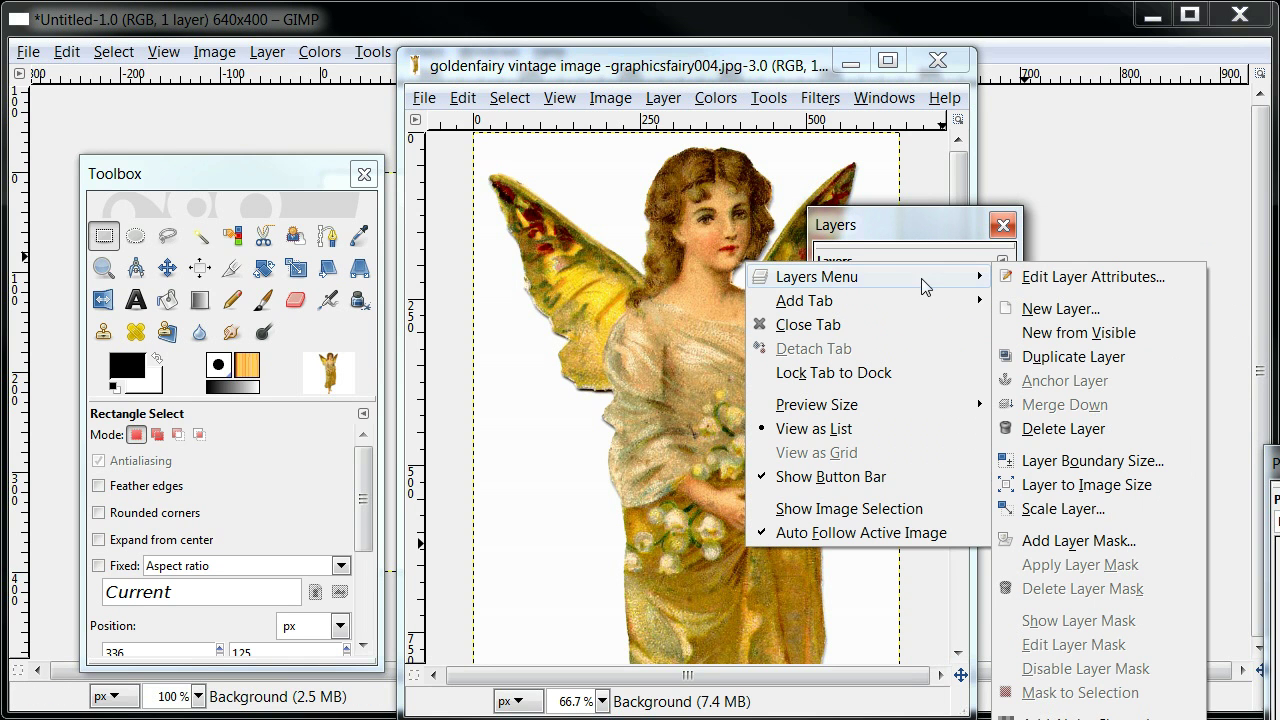
left_click(1060, 310)
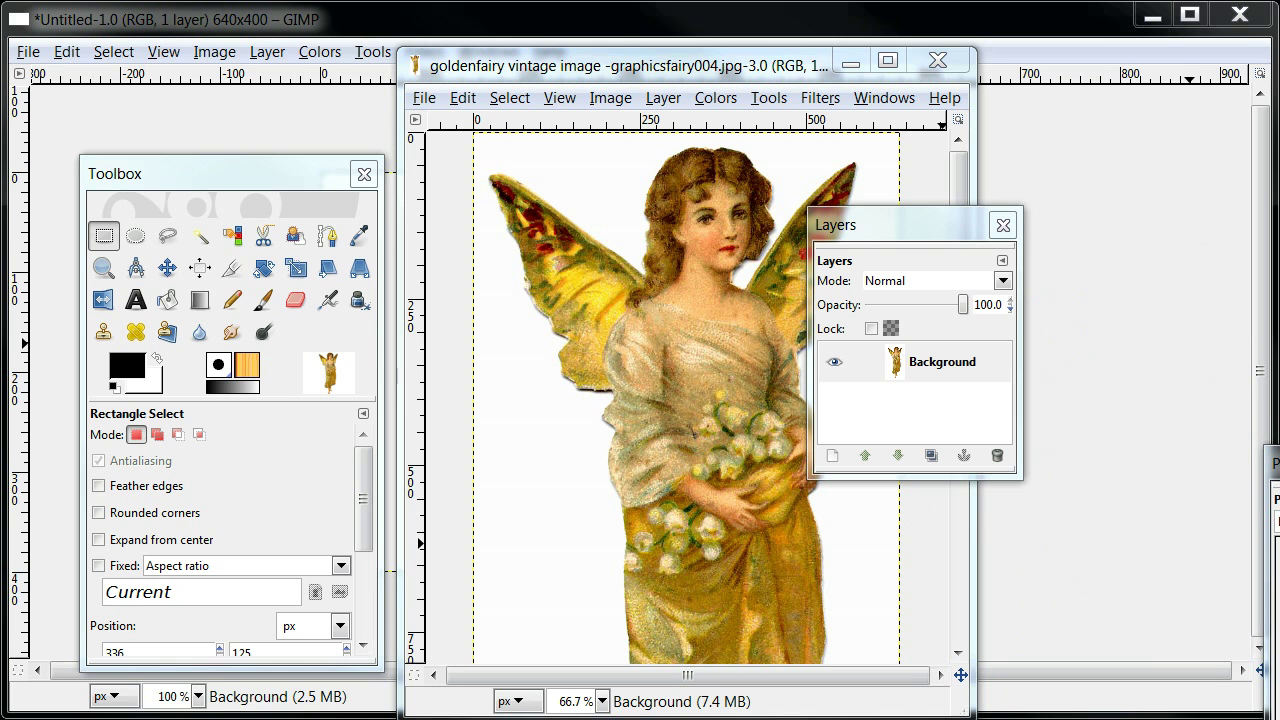
left_click_drag(1275, 44, 605, 167)
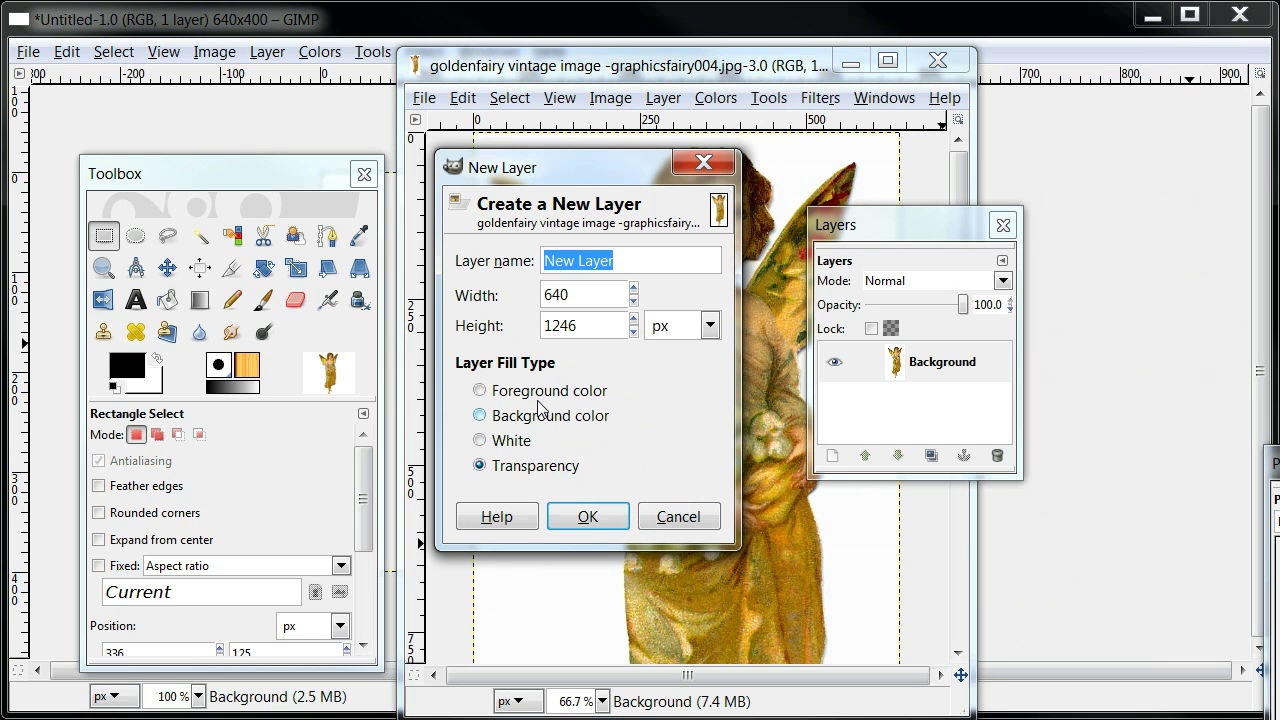
left_click(587, 518)
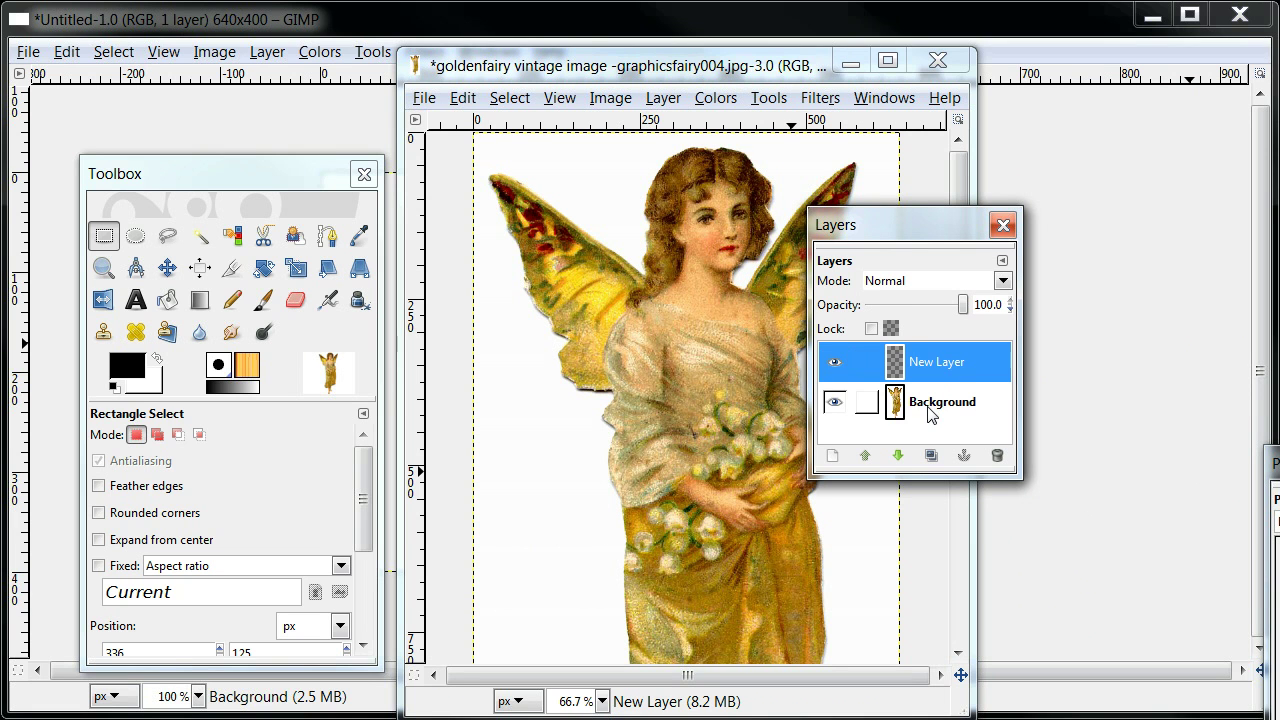
Step: Copy the fairy from the Background layer with Edit > Copy
left_click(929, 414)
left_click_drag(930, 240, 1138, 236)
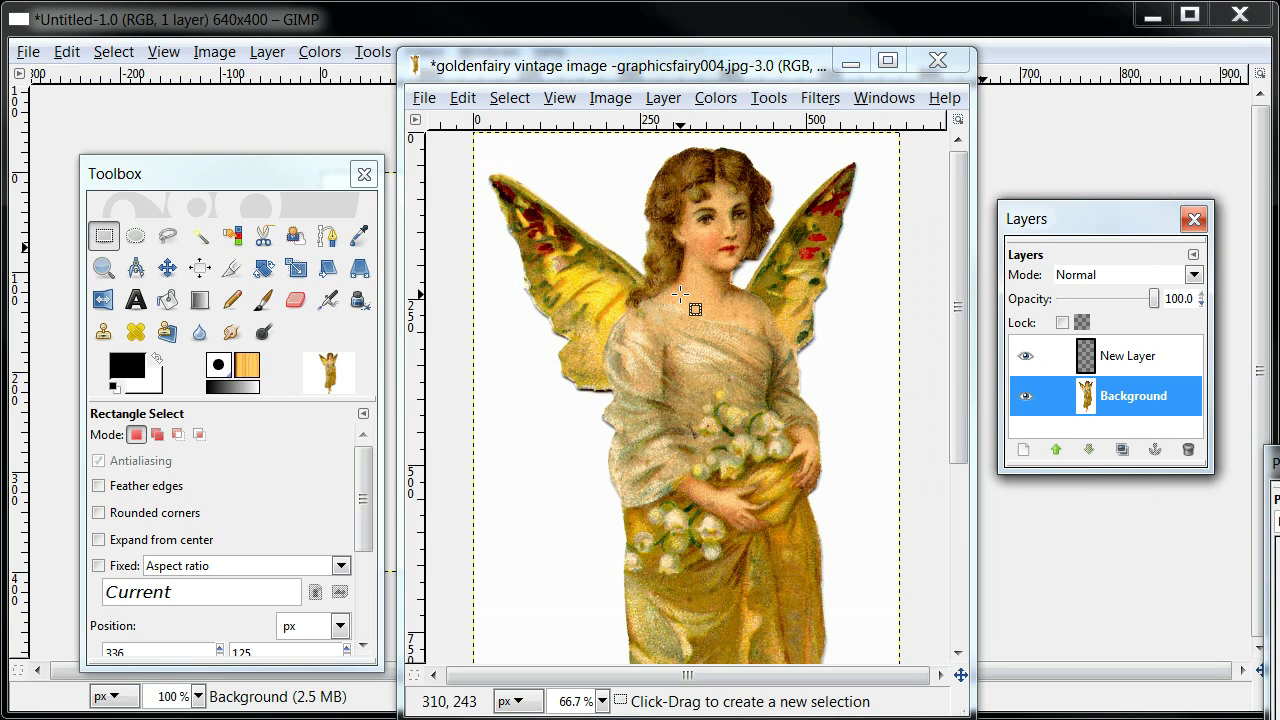
right_click(680, 294)
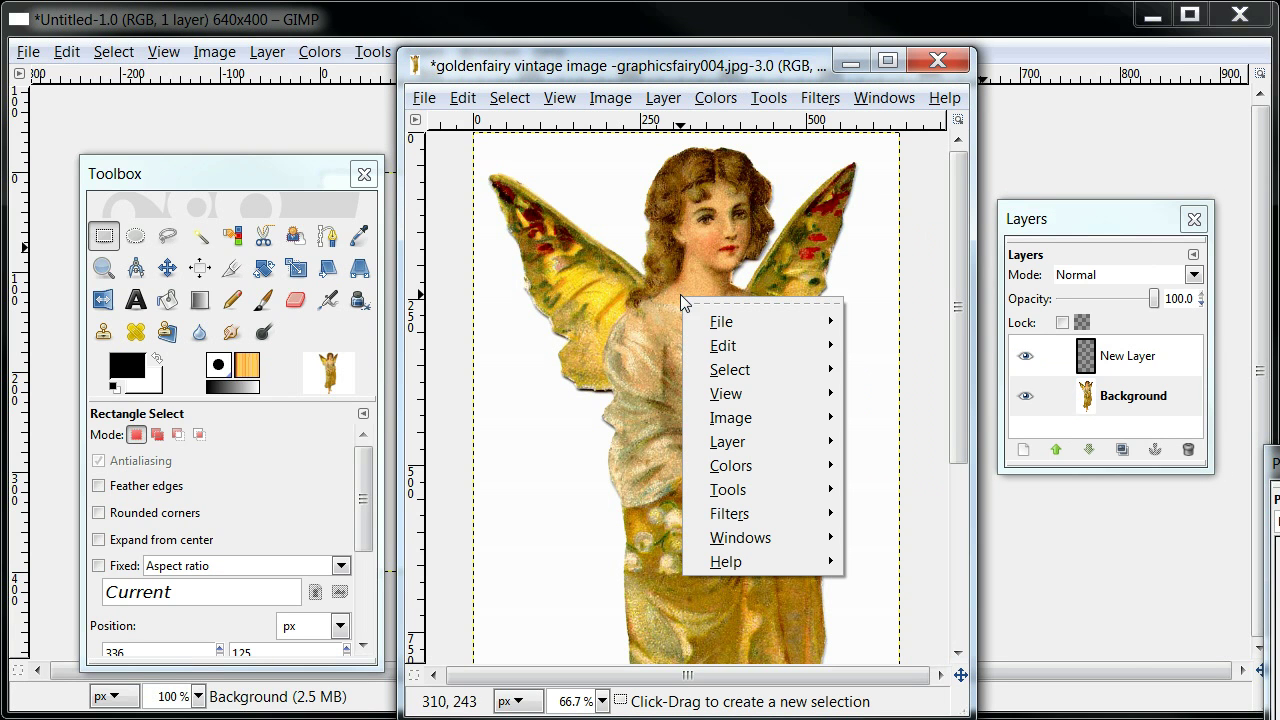
mouse_move(716, 346)
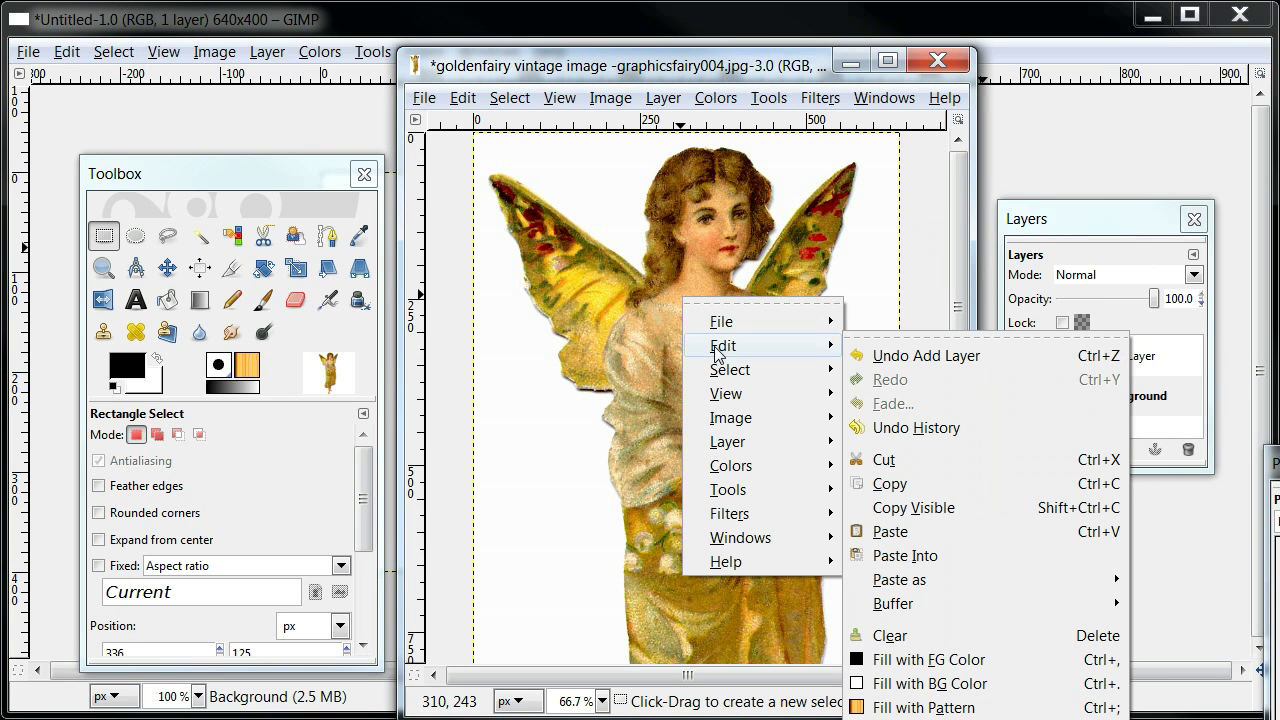
left_click(890, 486)
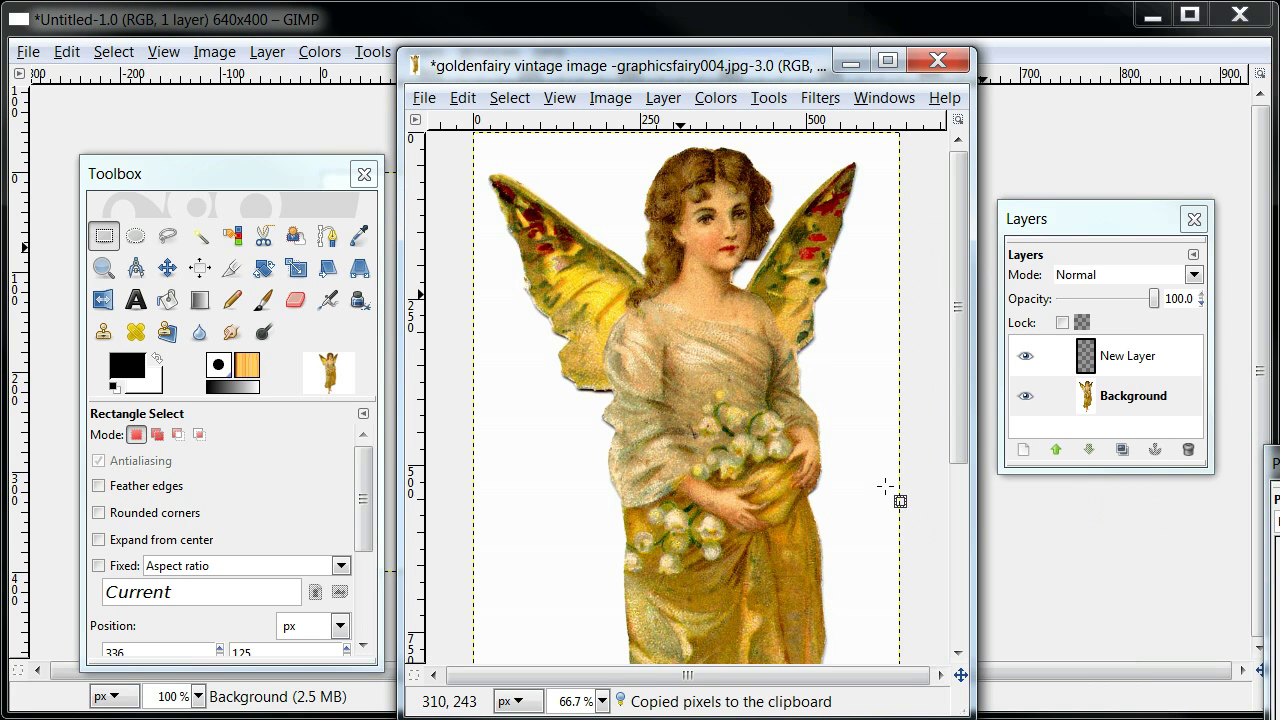
Step: Paste the copied fairy as a floating selection onto New Layer
left_click_drag(1120, 227, 857, 219)
left_click(866, 352)
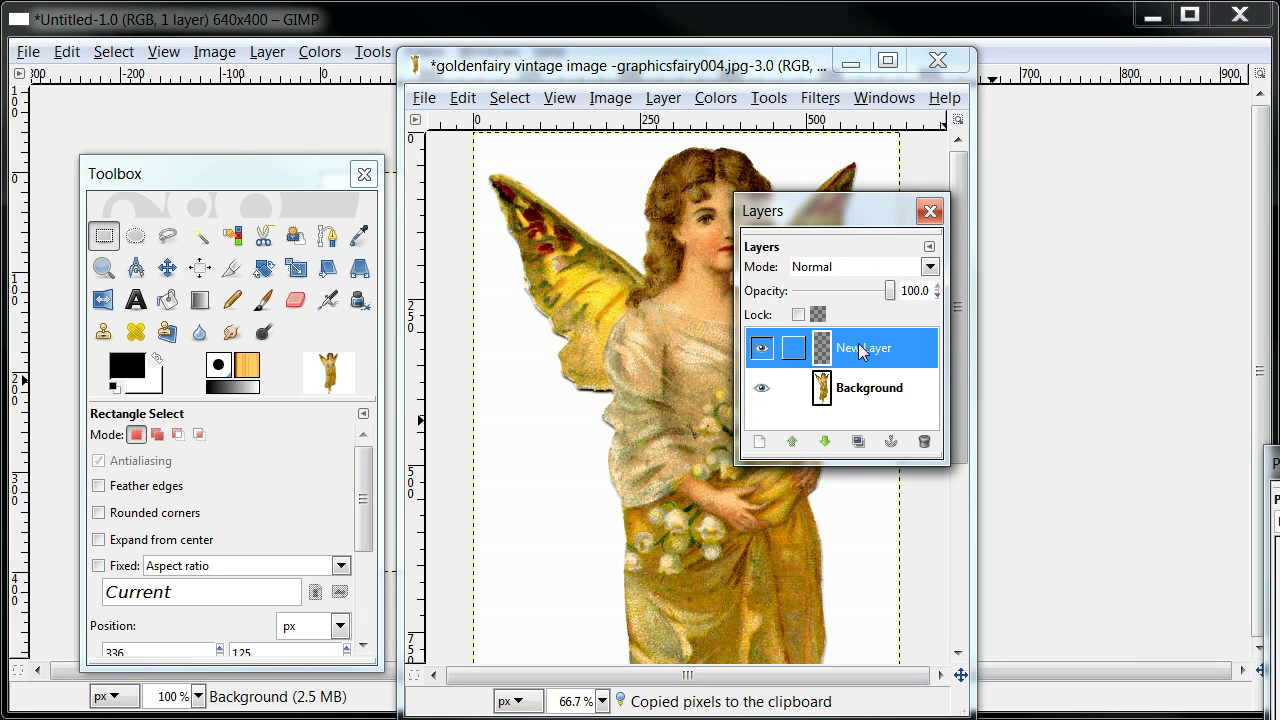
right_click(629, 280)
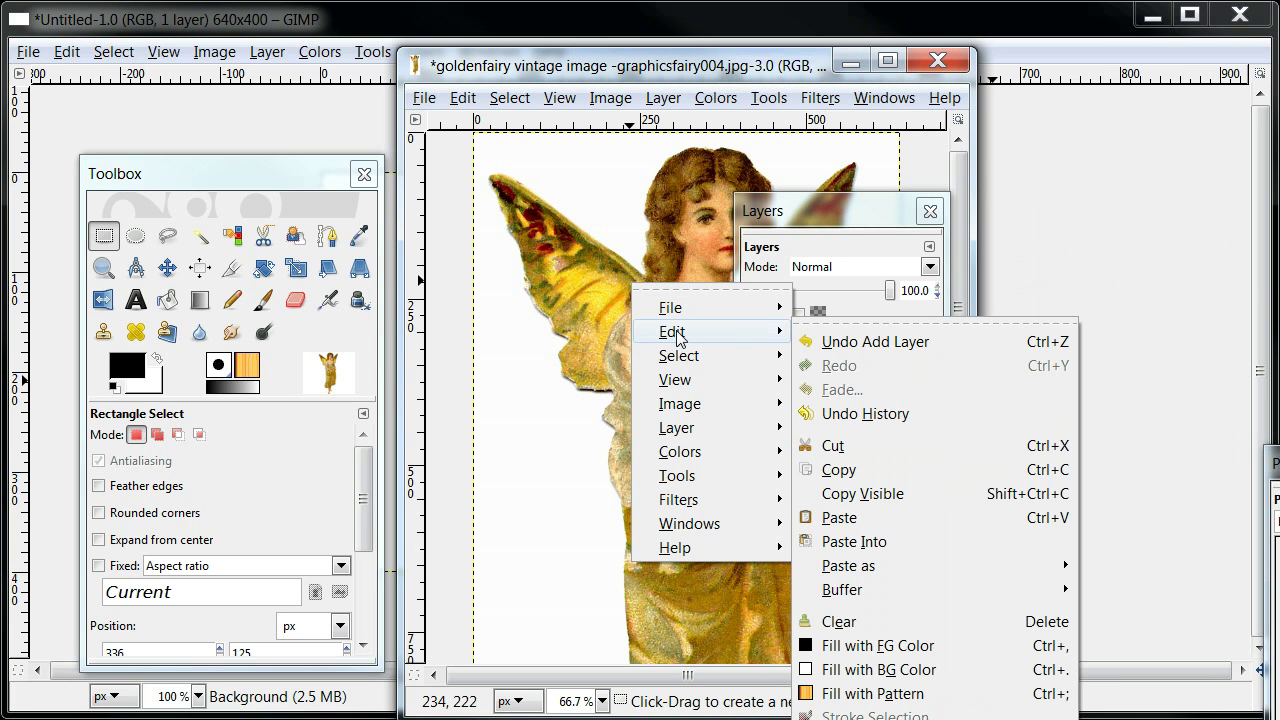
mouse_move(676, 333)
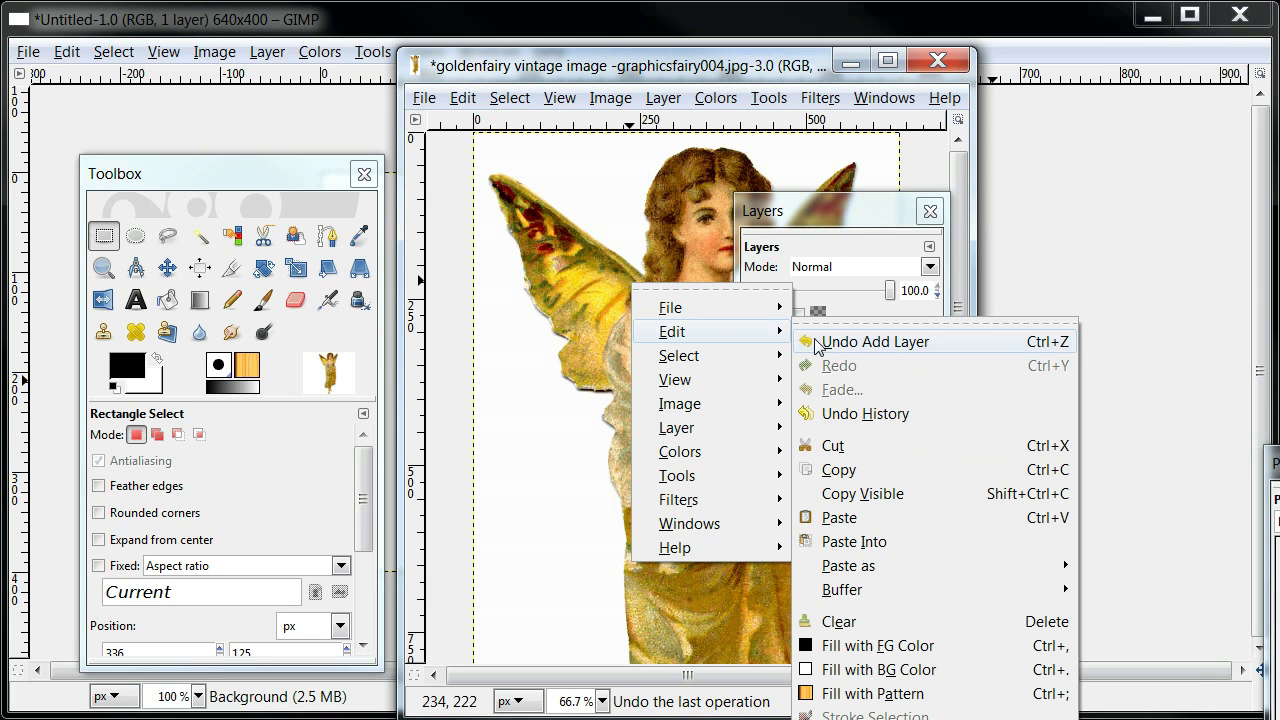
left_click(838, 518)
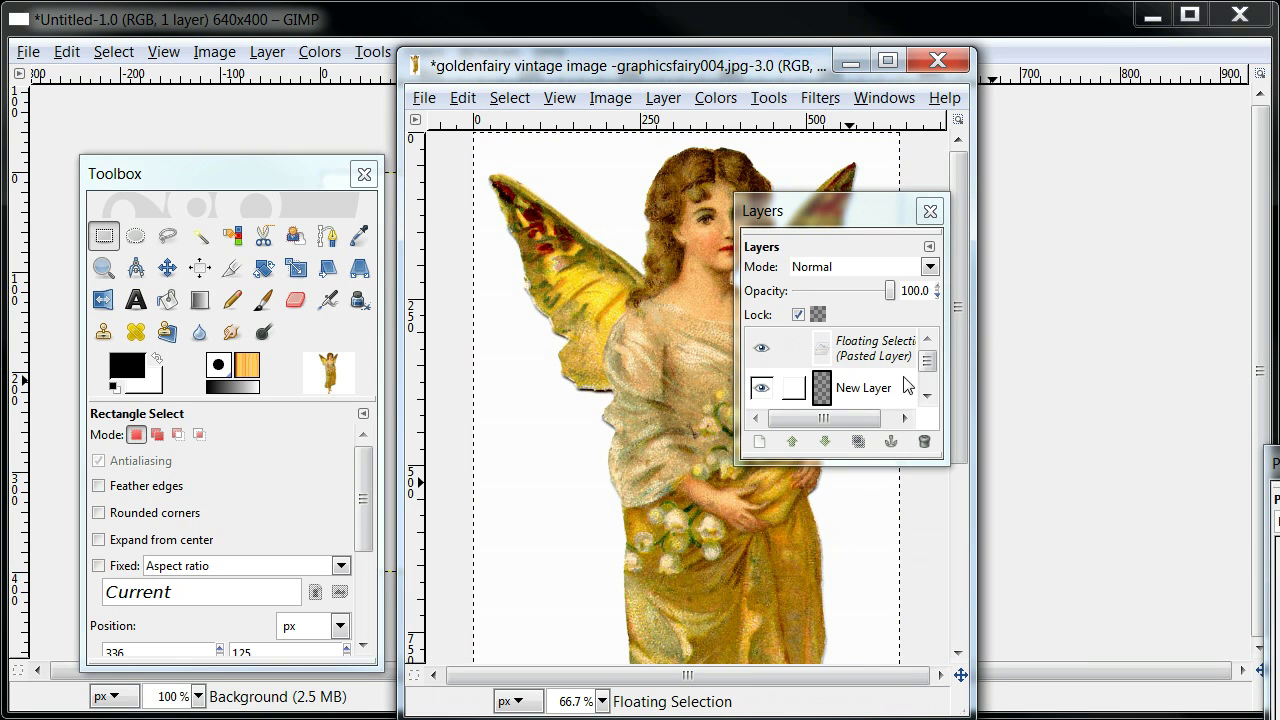
Step: Drag the floating pasted fairy so it sits over the original figure
left_click_drag(928, 352, 928, 365)
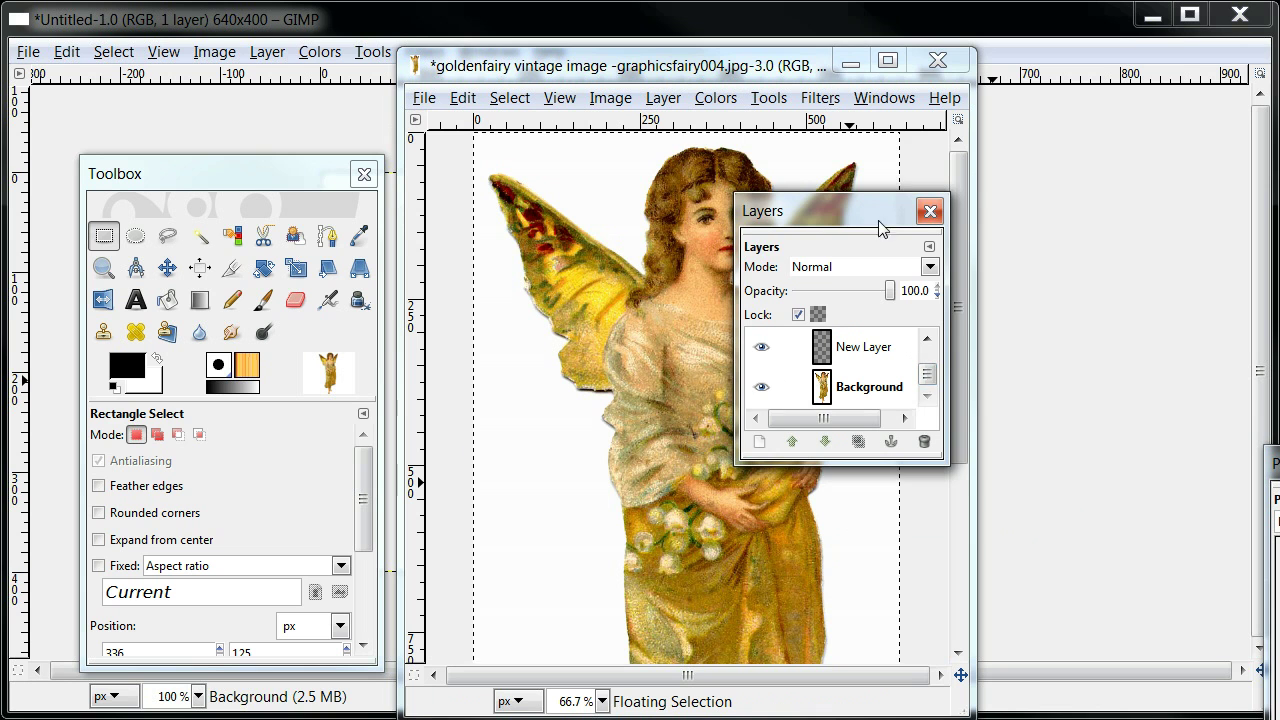
left_click_drag(873, 219, 1077, 201)
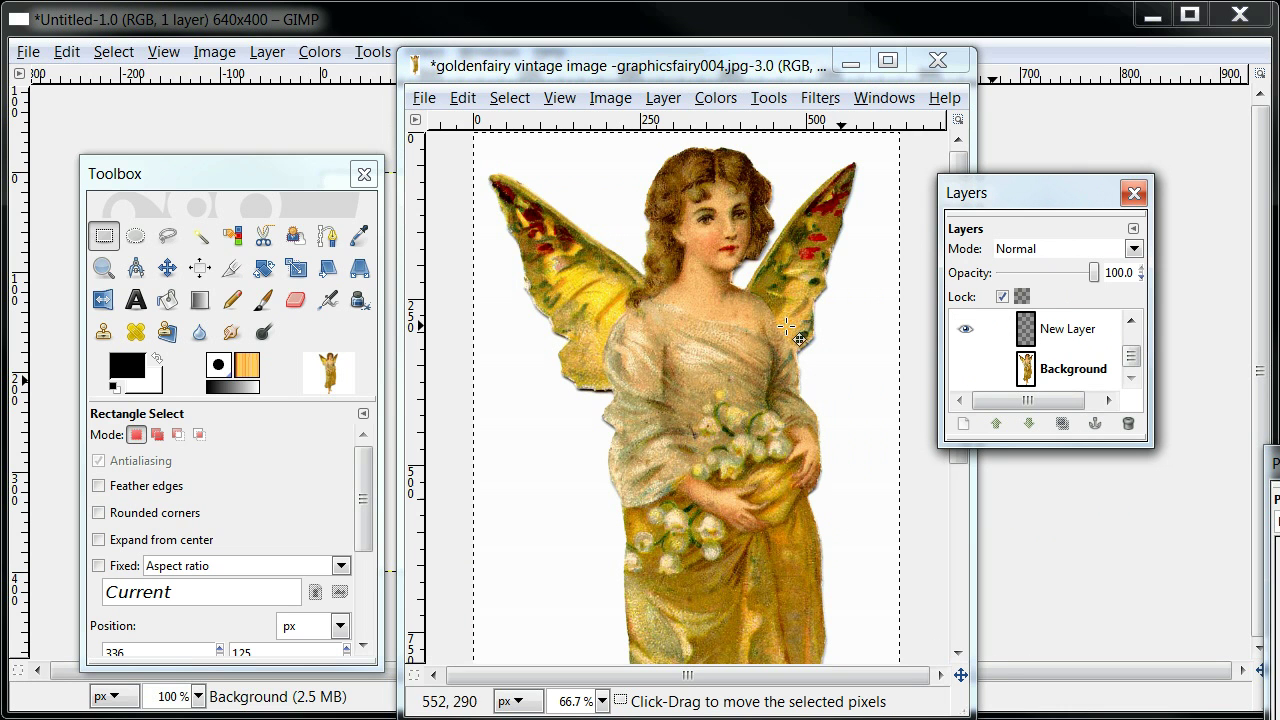
mouse_move(694, 338)
left_mouse_down()
mouse_move(623, 334)
mouse_move(700, 340)
left_mouse_up()
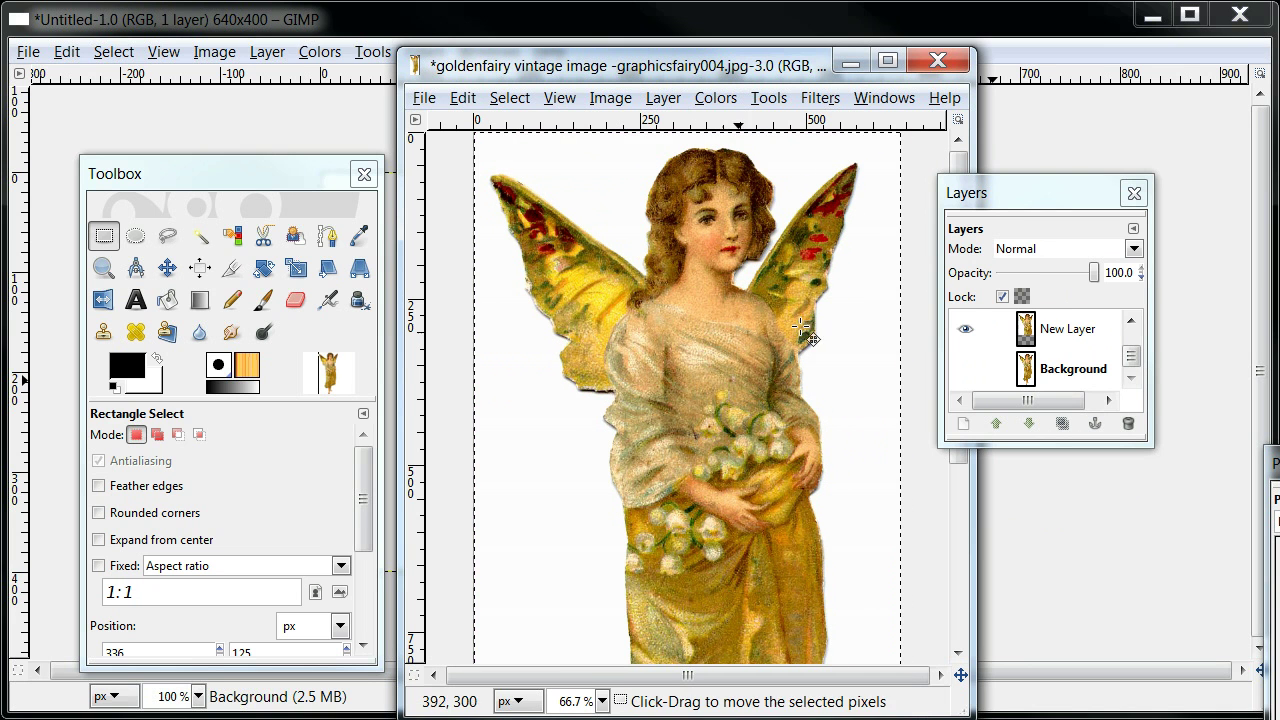
left_click(1068, 337)
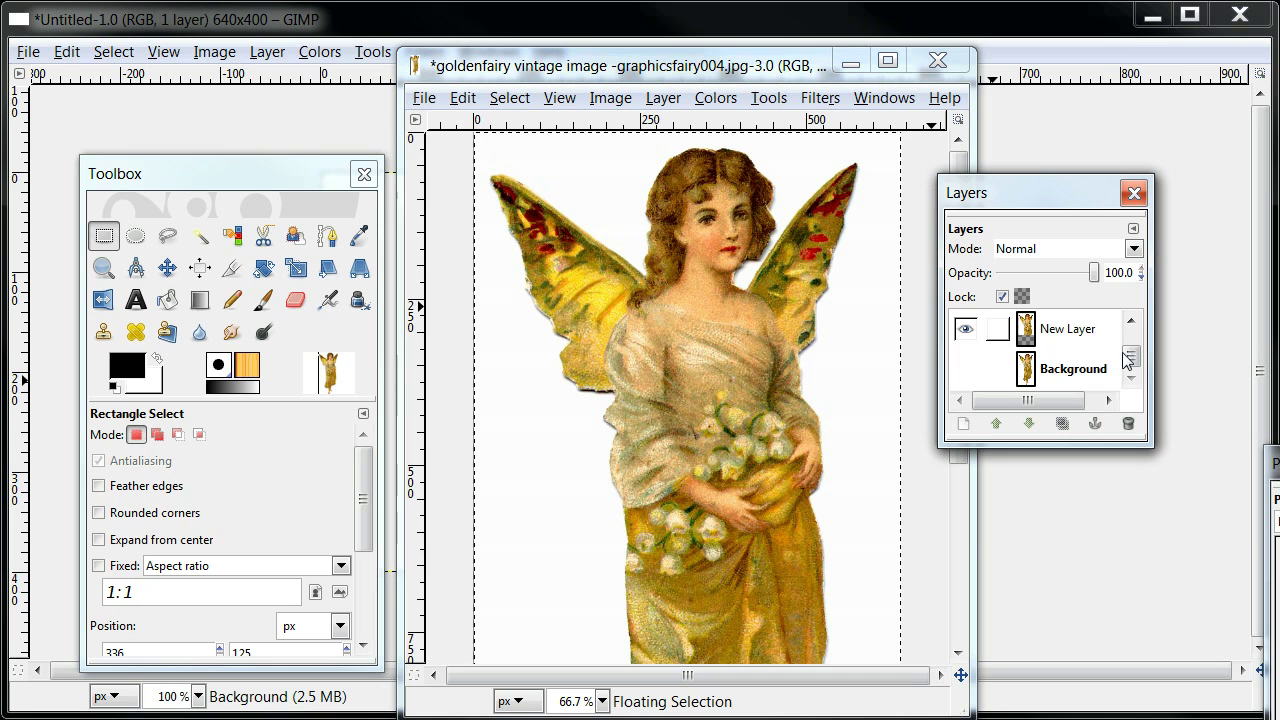
left_click_drag(1130, 362, 1134, 342)
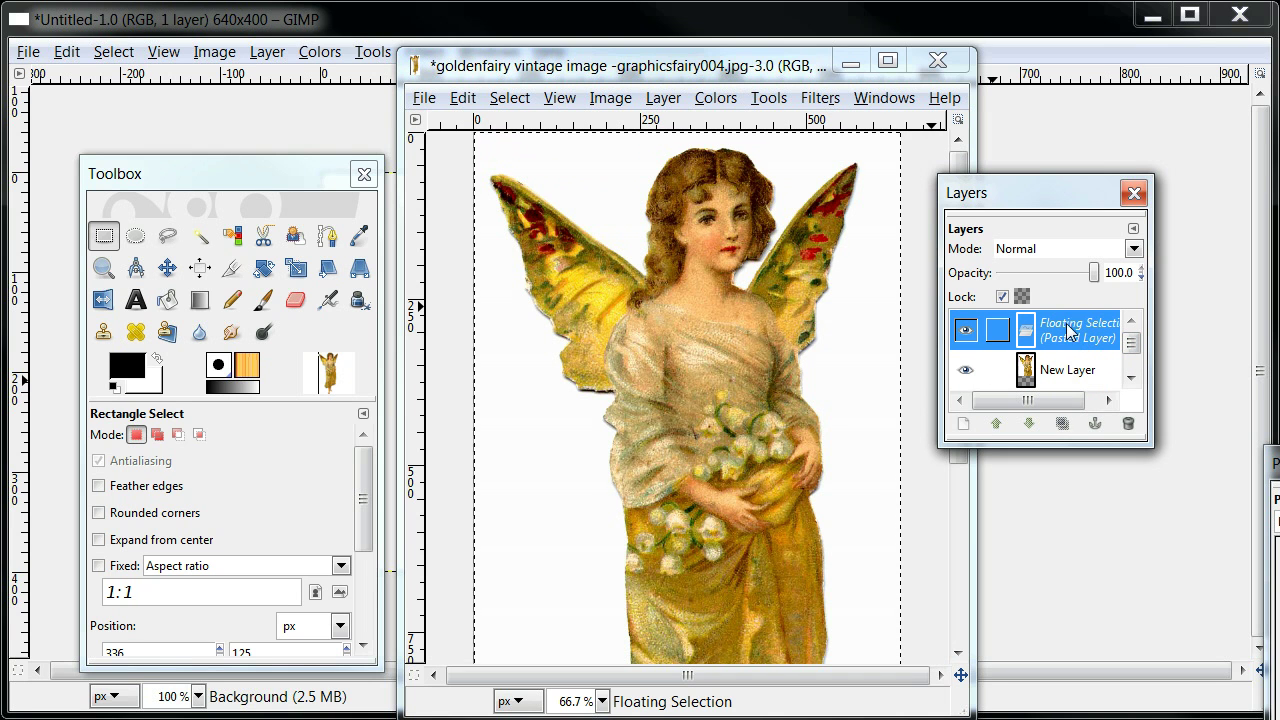
Step: Anchor the pasted fairy onto New Layer and rename that layer 'angel one'
left_click(1095, 425)
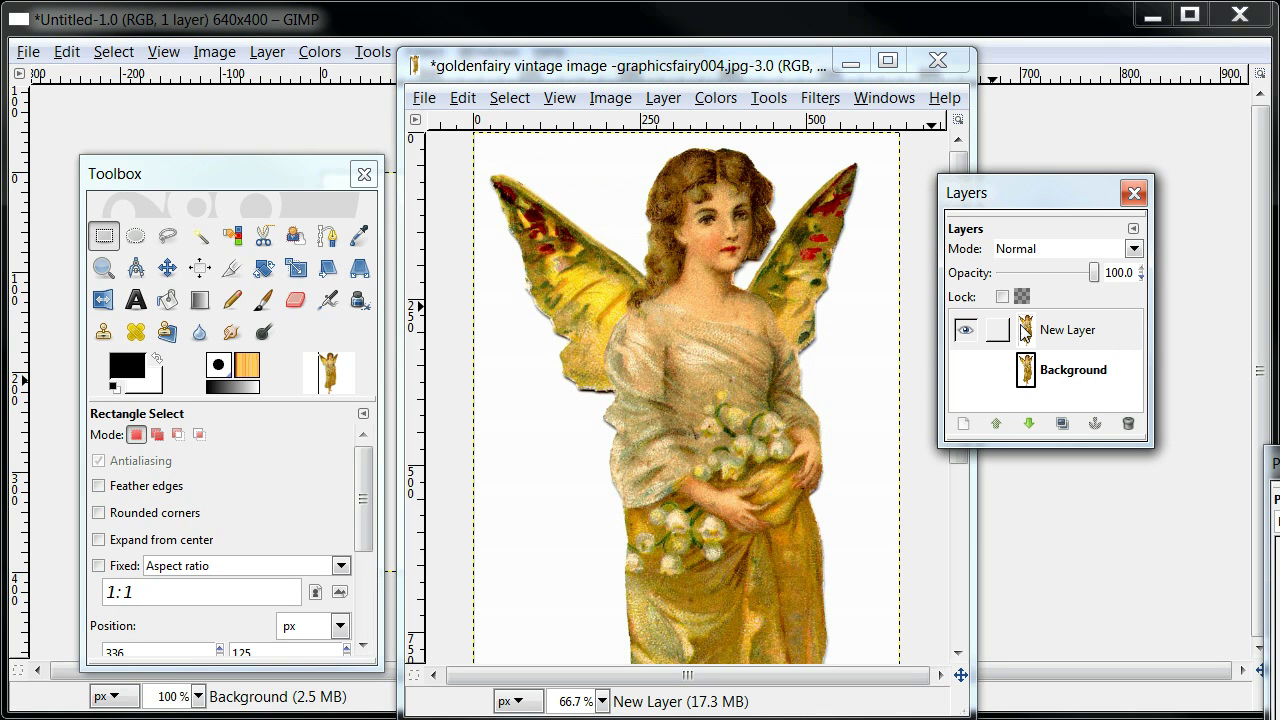
right_click(1070, 341)
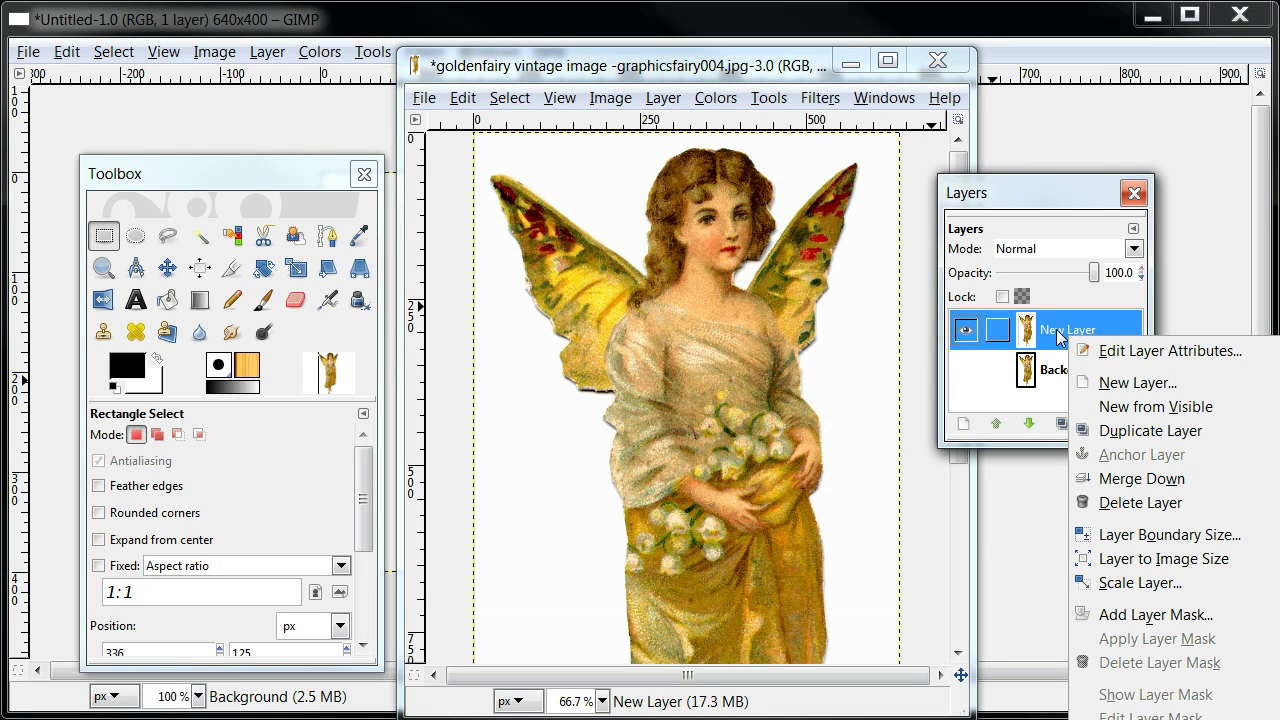
left_click(1060, 337)
double_click(1060, 335)
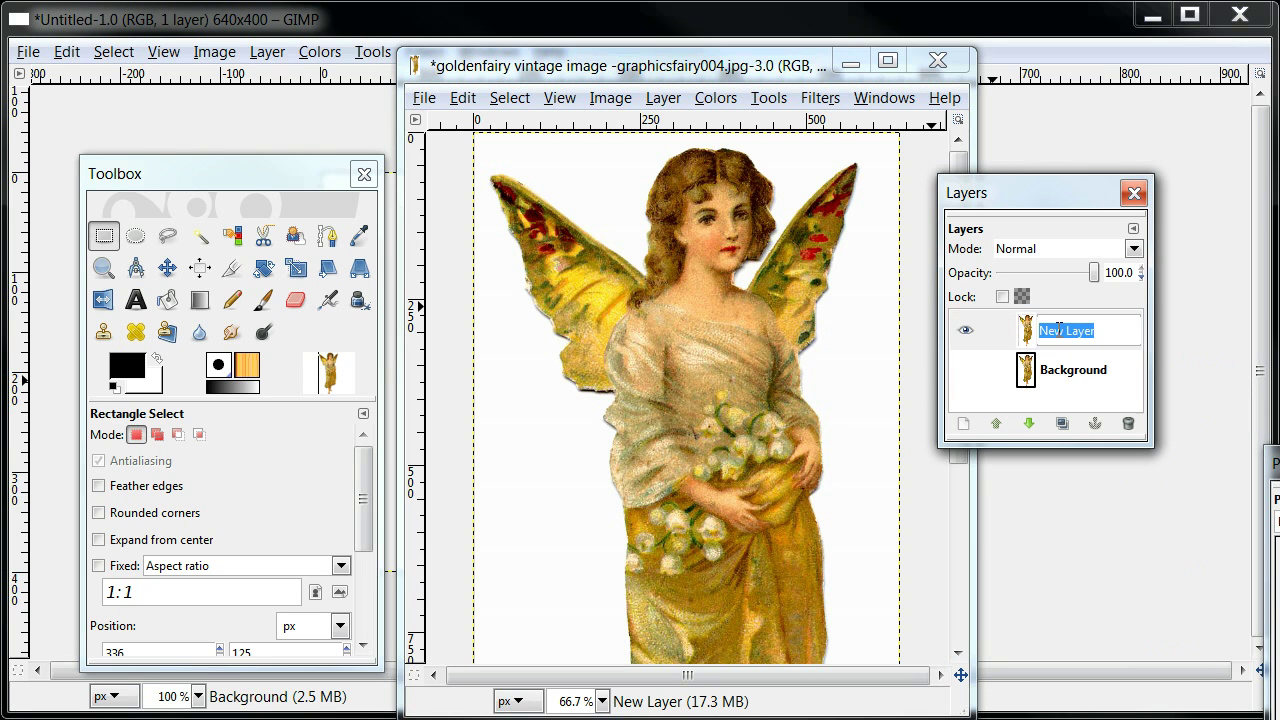
type("angel one")
key("Return")
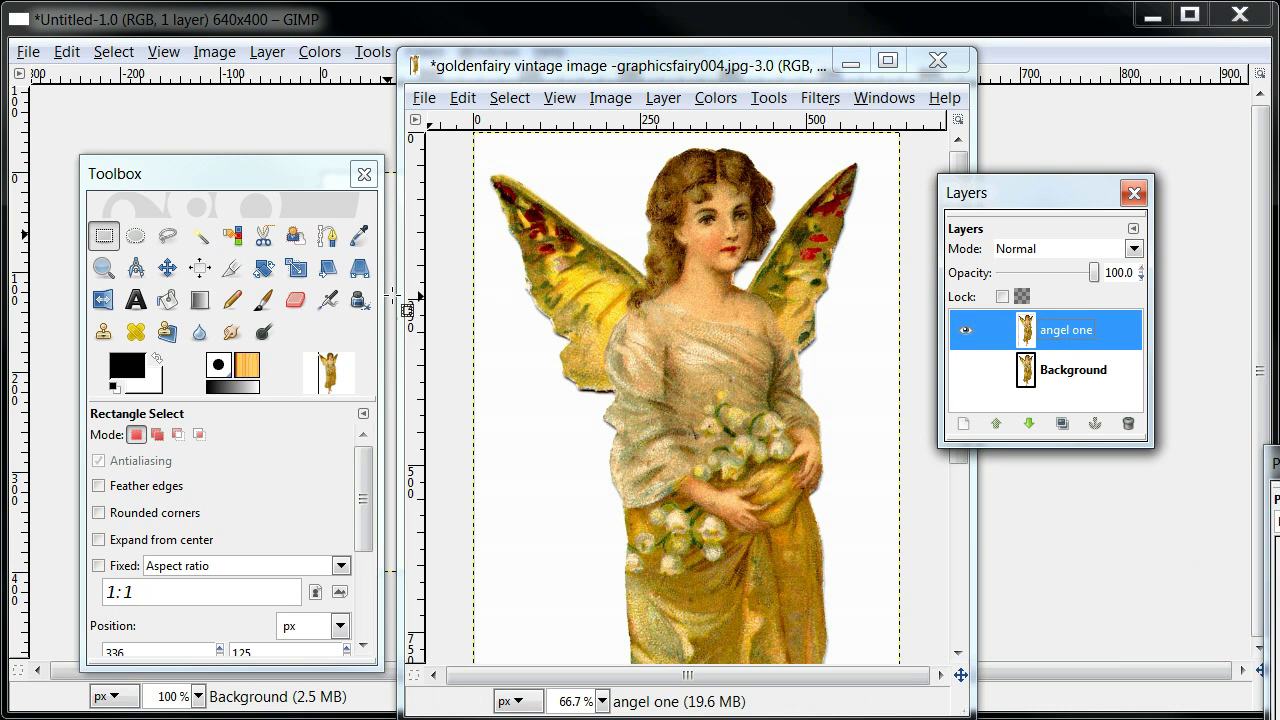
Step: Fuzzy-select the white background around the fairy to outline the figure
left_click(200, 238)
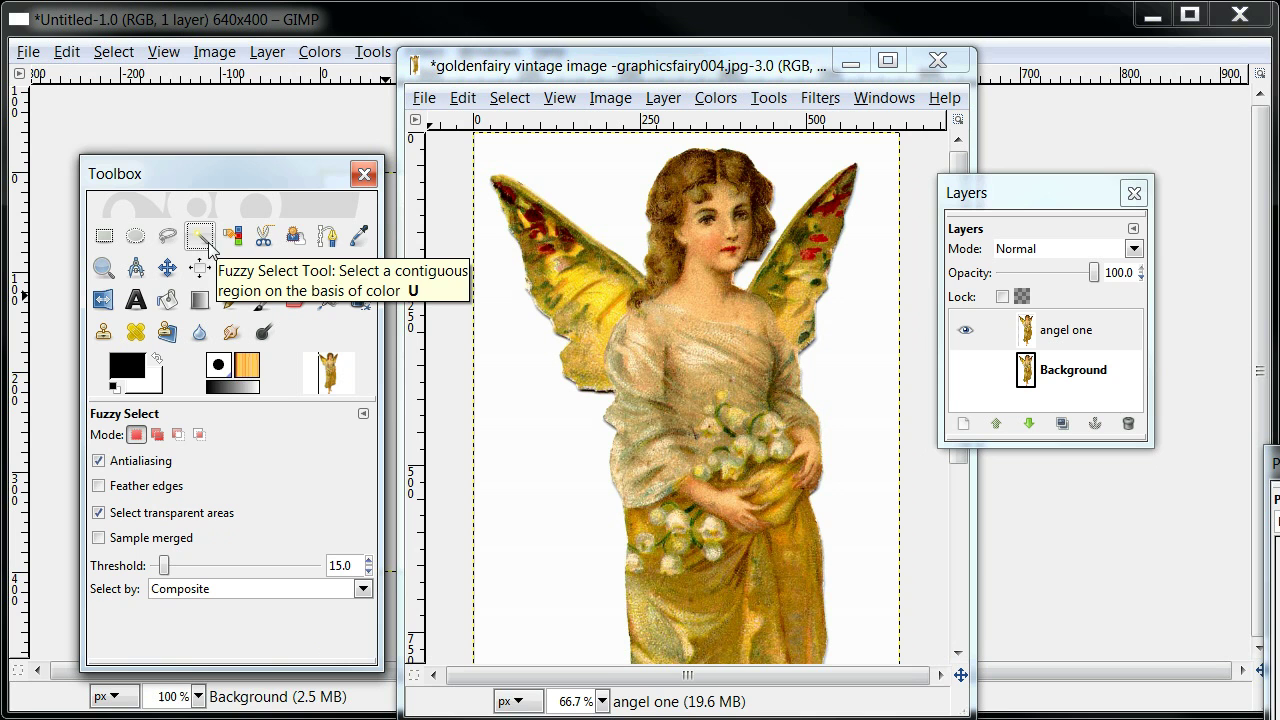
left_click(596, 197)
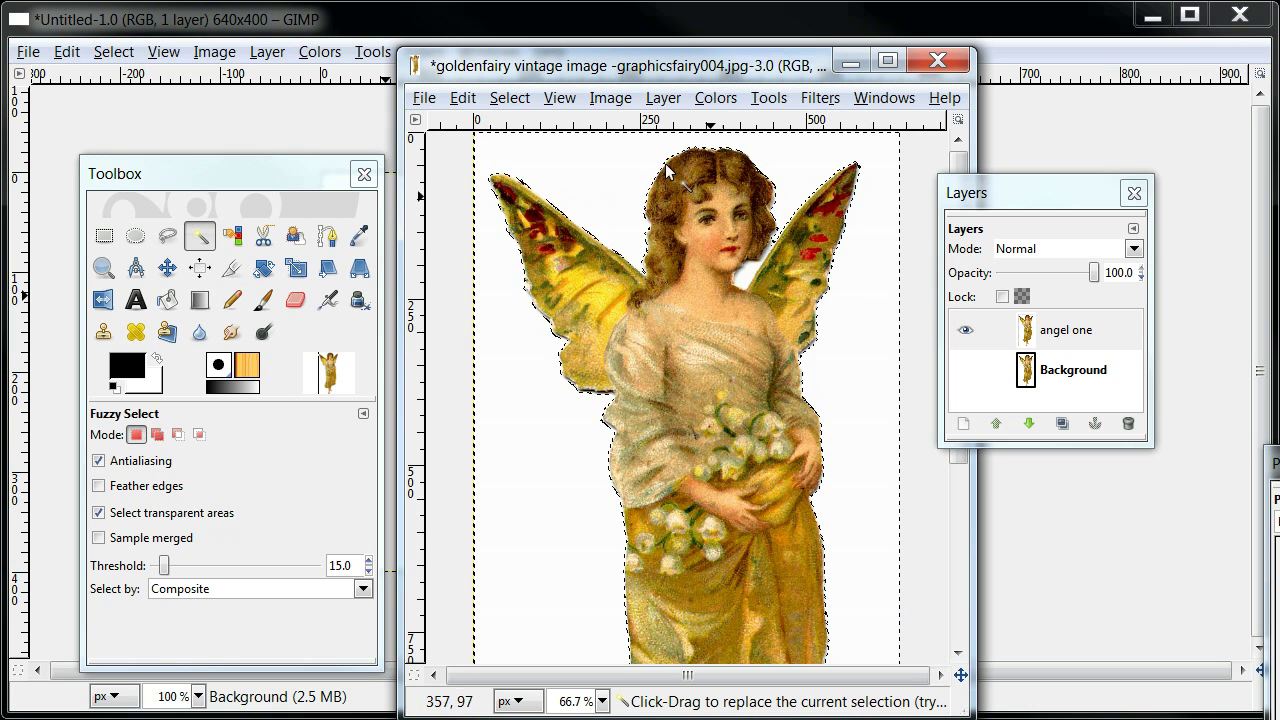
left_click(511, 99)
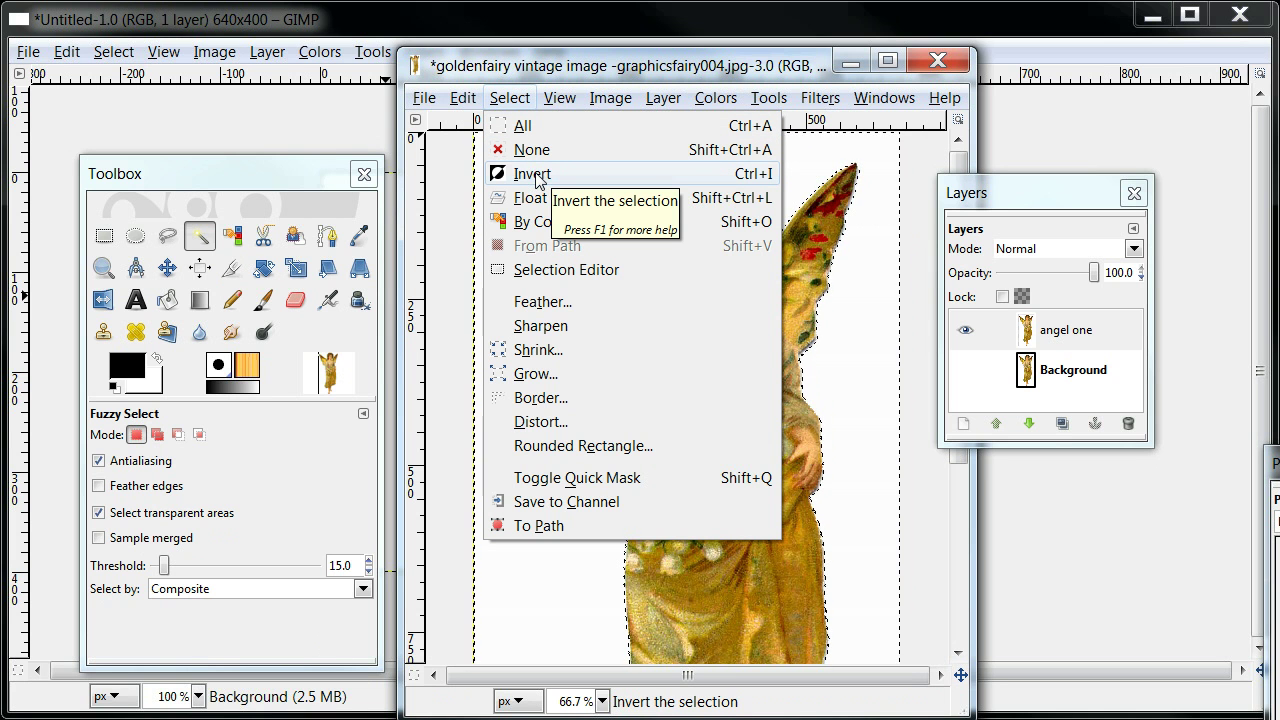
left_click(455, 175)
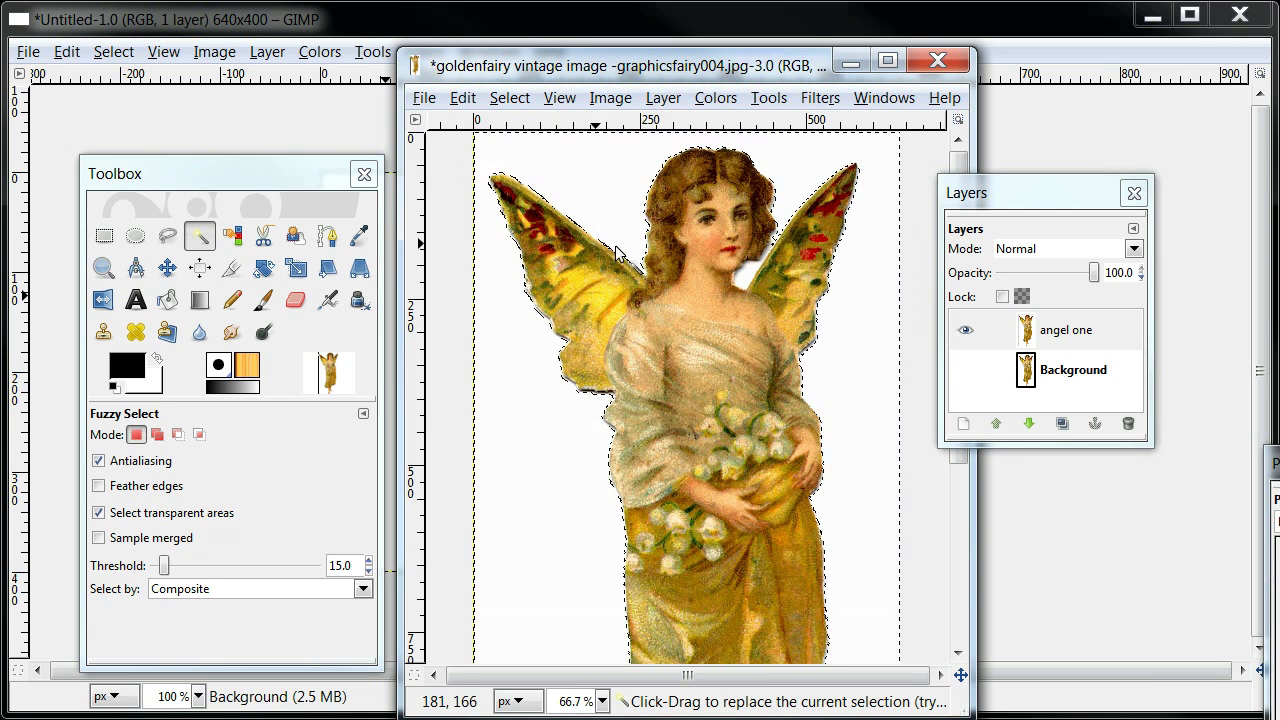
Step: Cut away the currently selected white background around the angel
right_click(851, 266)
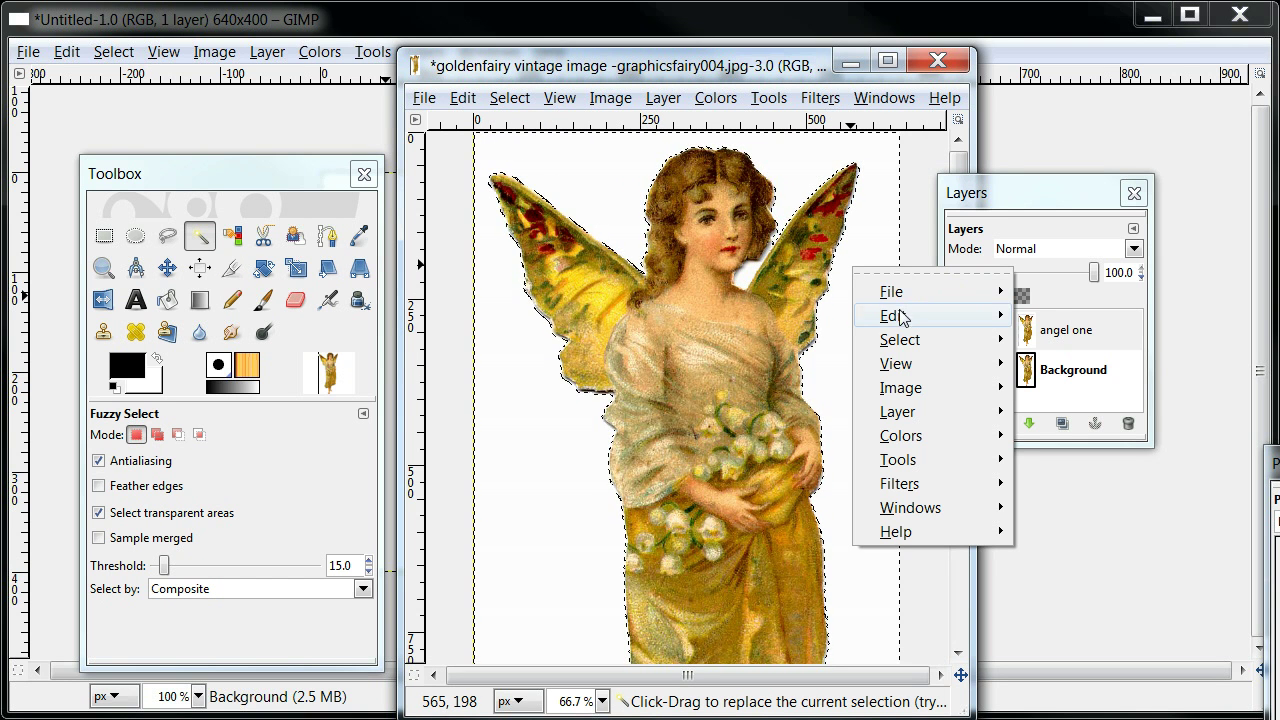
mouse_move(896, 318)
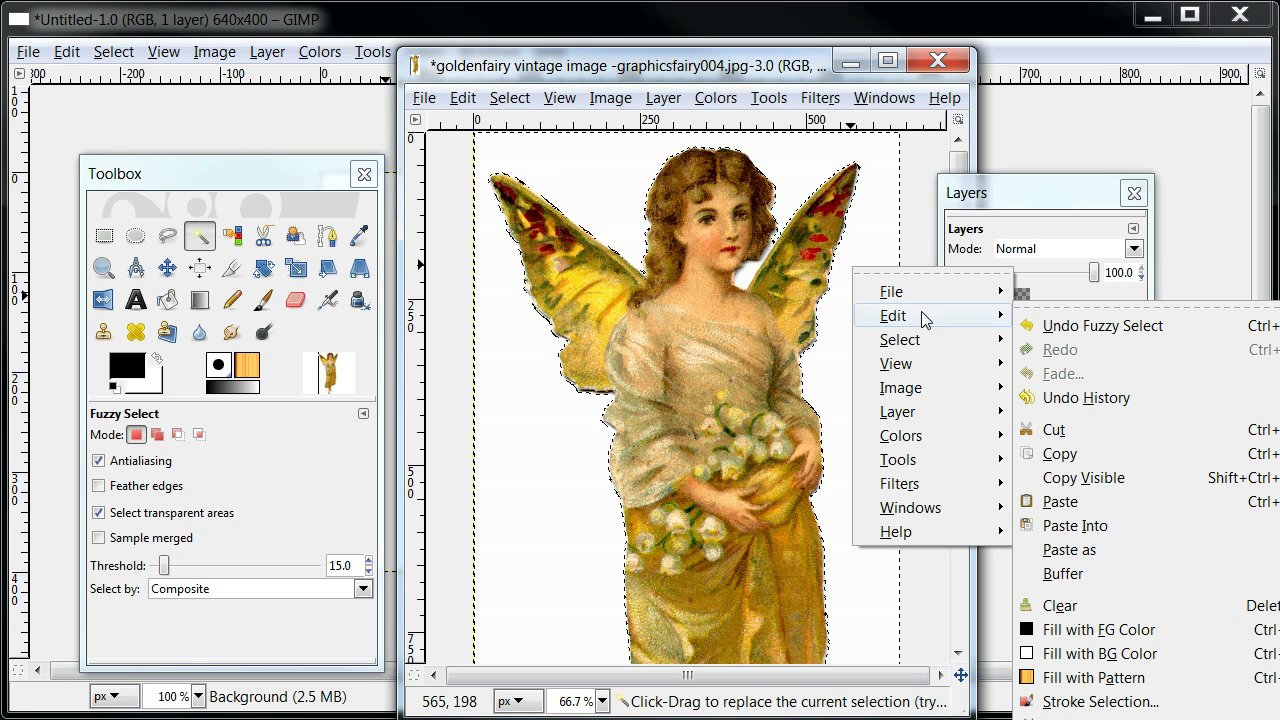
left_click(1056, 432)
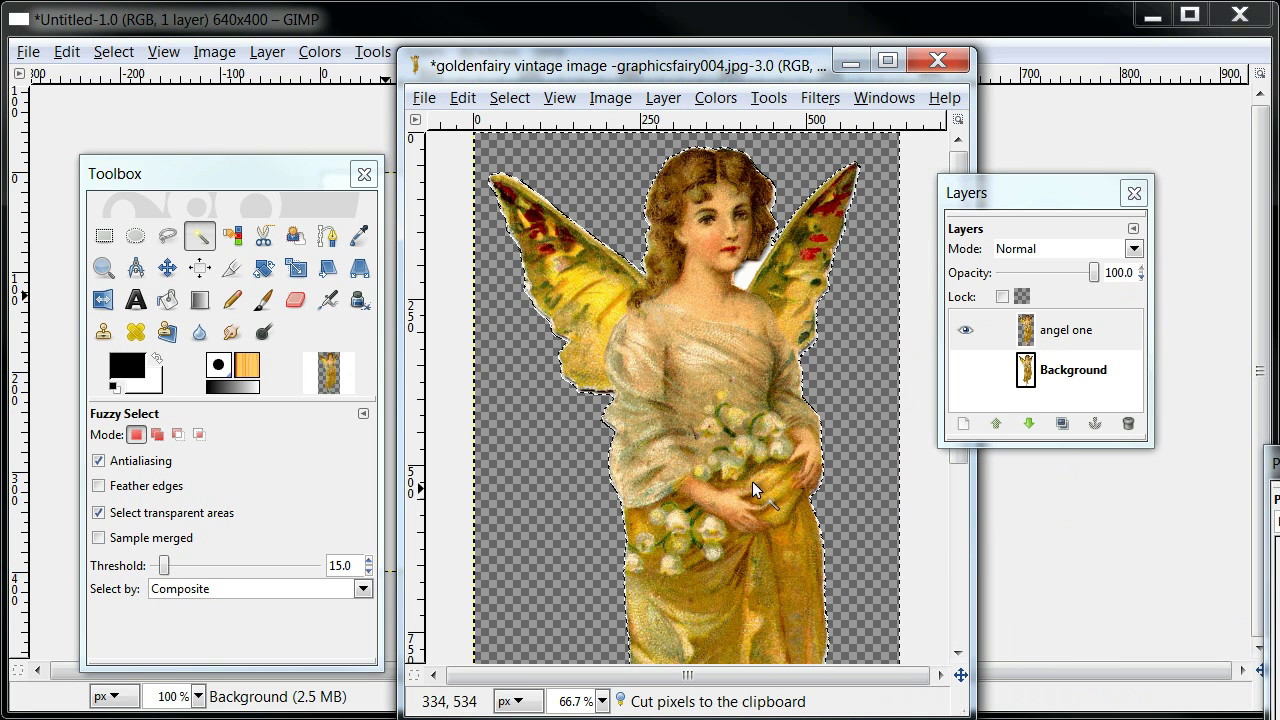
Step: Select the leftover white patch beside the neck and cut it away
left_click(746, 276)
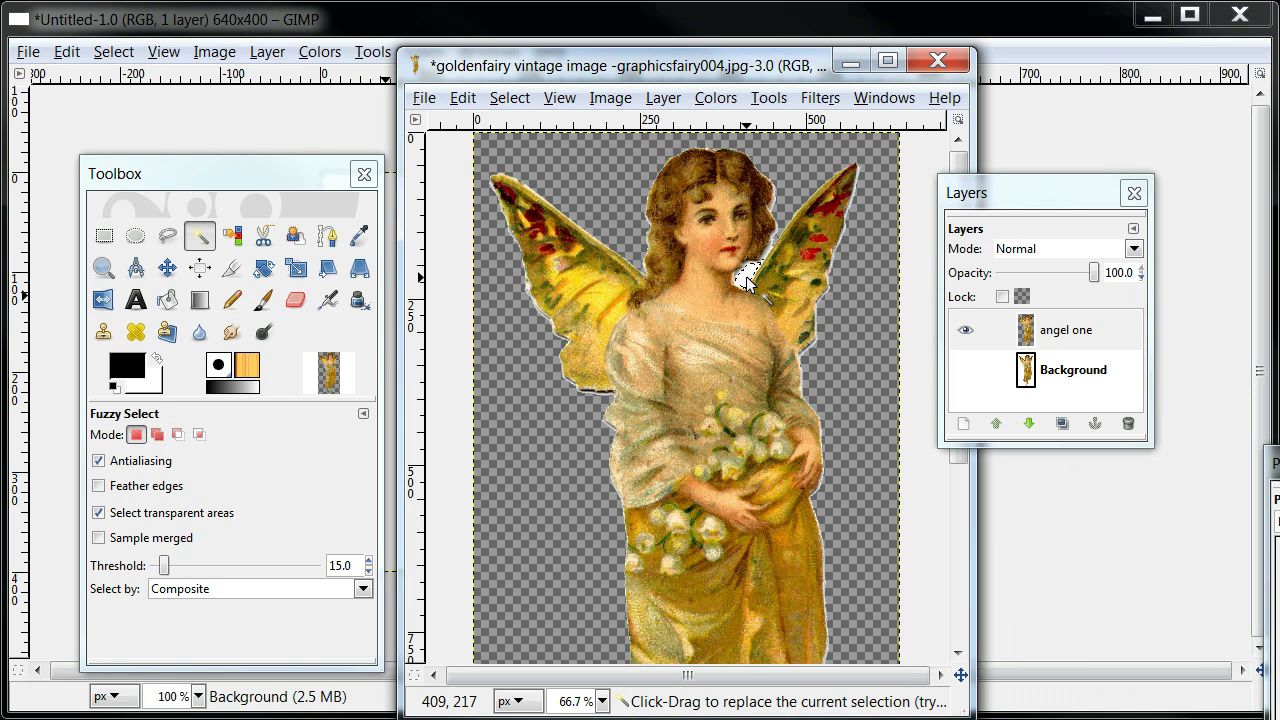
right_click(746, 280)
mouse_move(808, 330)
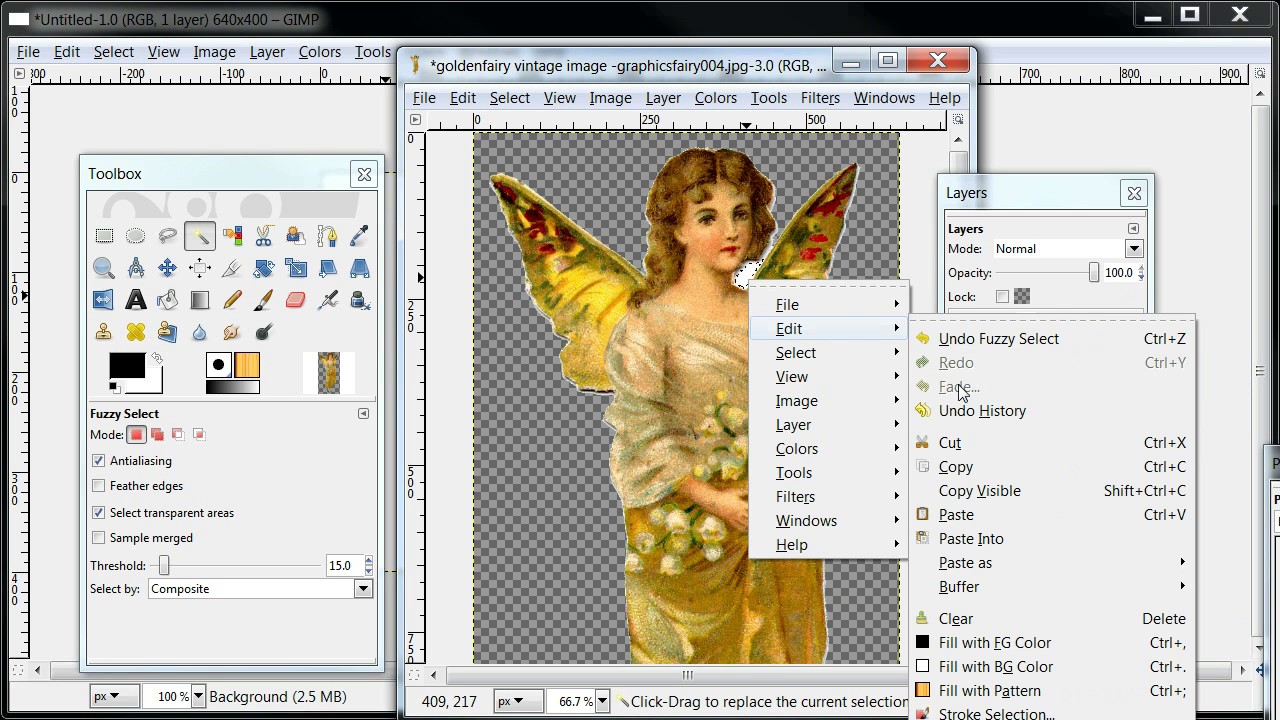
left_click(962, 444)
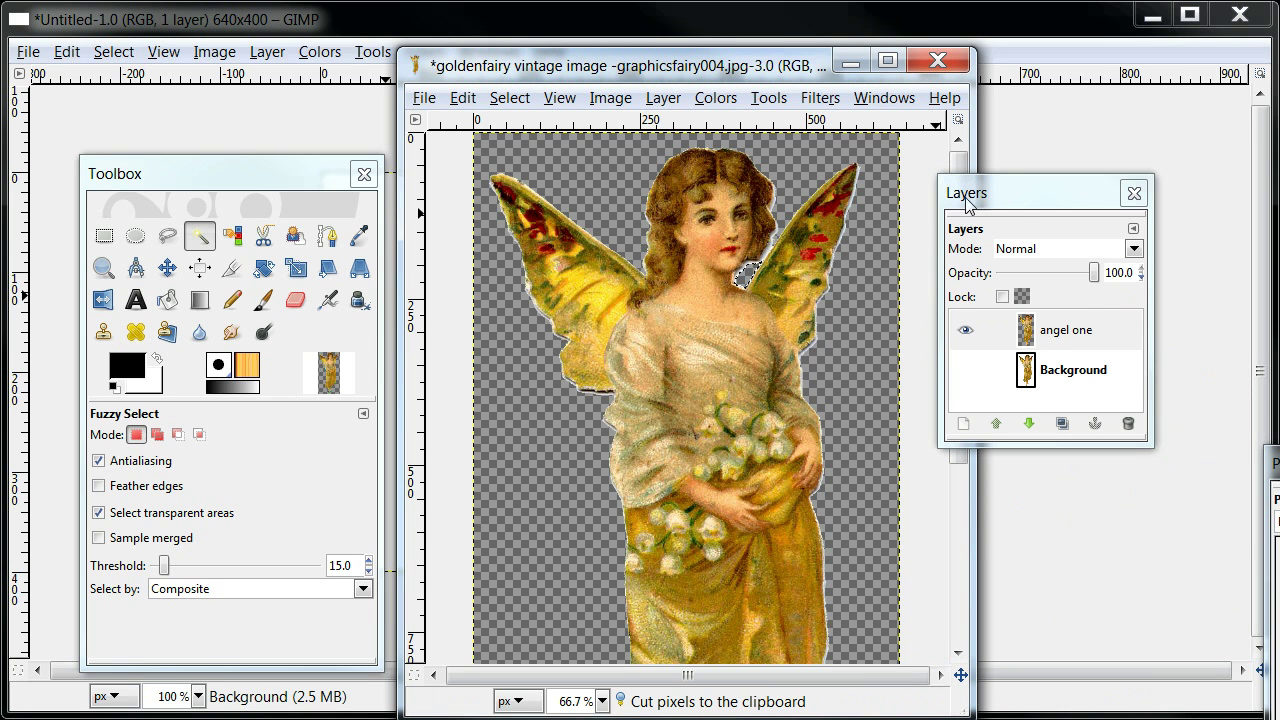
left_click_drag(970, 198, 1054, 208)
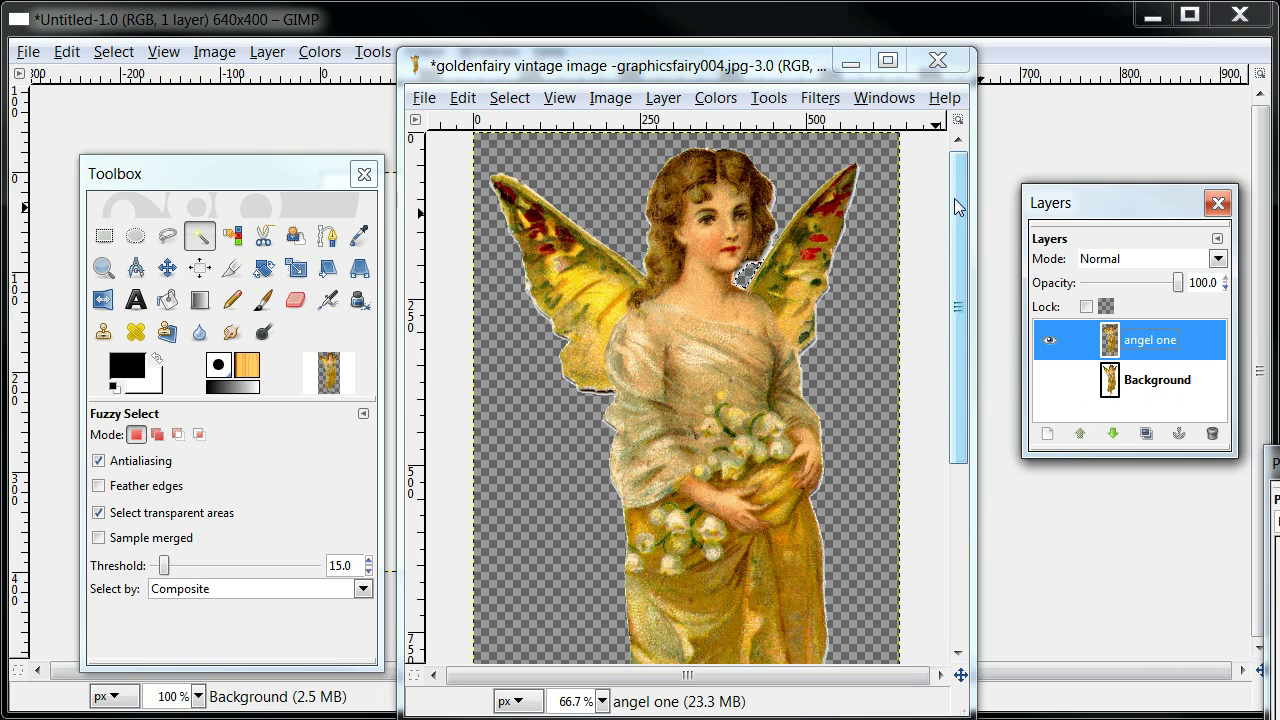
mouse_move(954, 198)
left_mouse_down()
mouse_move(946, 337)
mouse_move(922, 429)
mouse_move(940, 190)
left_mouse_up()
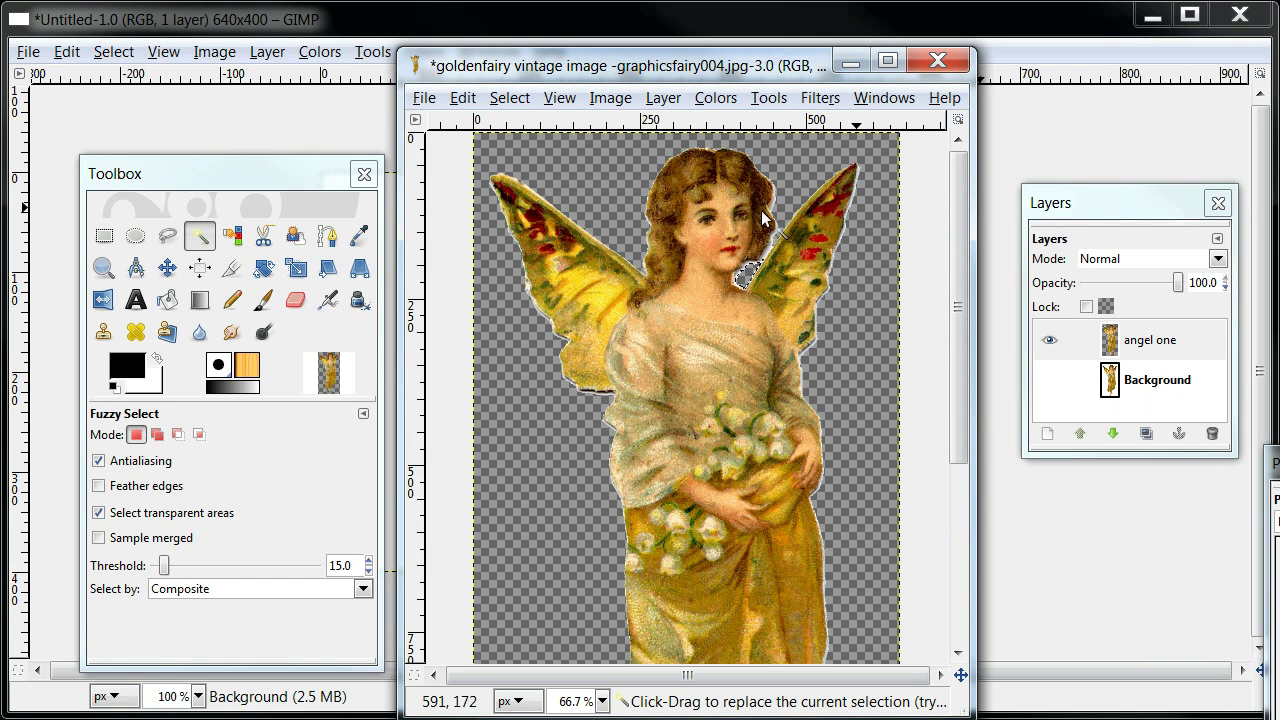
Step: Save the image as 'gold angel.xcf', correcting the mistyped .xcg extension
left_click(425, 100)
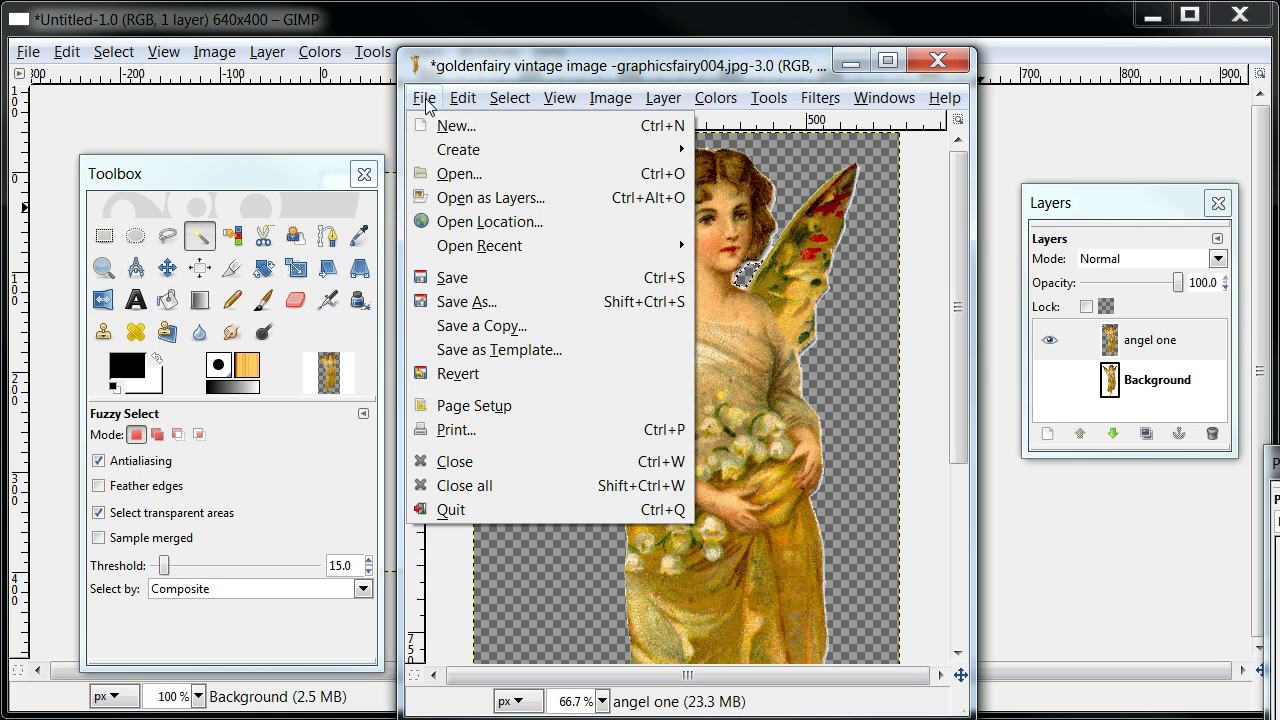
left_click(473, 303)
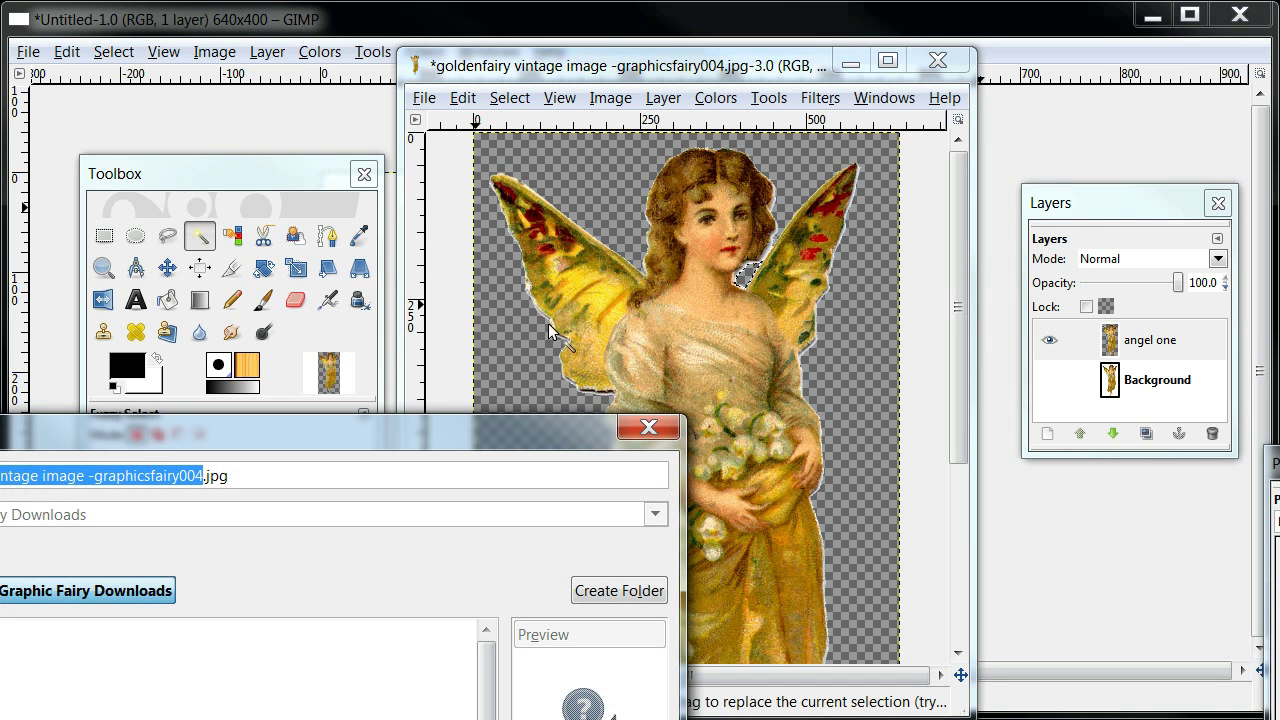
left_click_drag(530, 428, 890, 102)
left_click(690, 153)
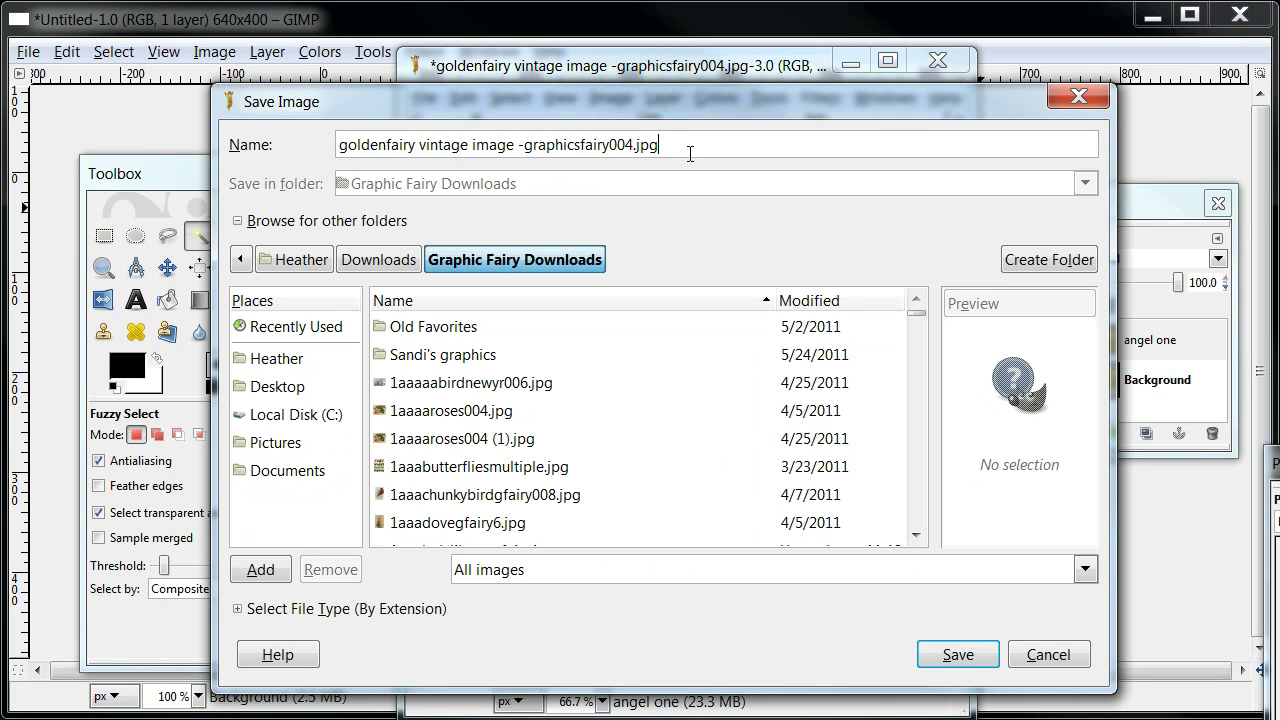
key("BackSpace")
key("BackSpace")
key("BackSpace")
key("BackSpace")
key("BackSpace")
key("BackSpace")
key("BackSpace")
key("BackSpace")
key("BackSpace")
key("BackSpace")
key("BackSpace")
key("BackSpace")
key("BackSpace")
key("BackSpace")
key("BackSpace")
key("BackSpace")
key("BackSpace")
key("BackSpace")
key("BackSpace")
key("BackSpace")
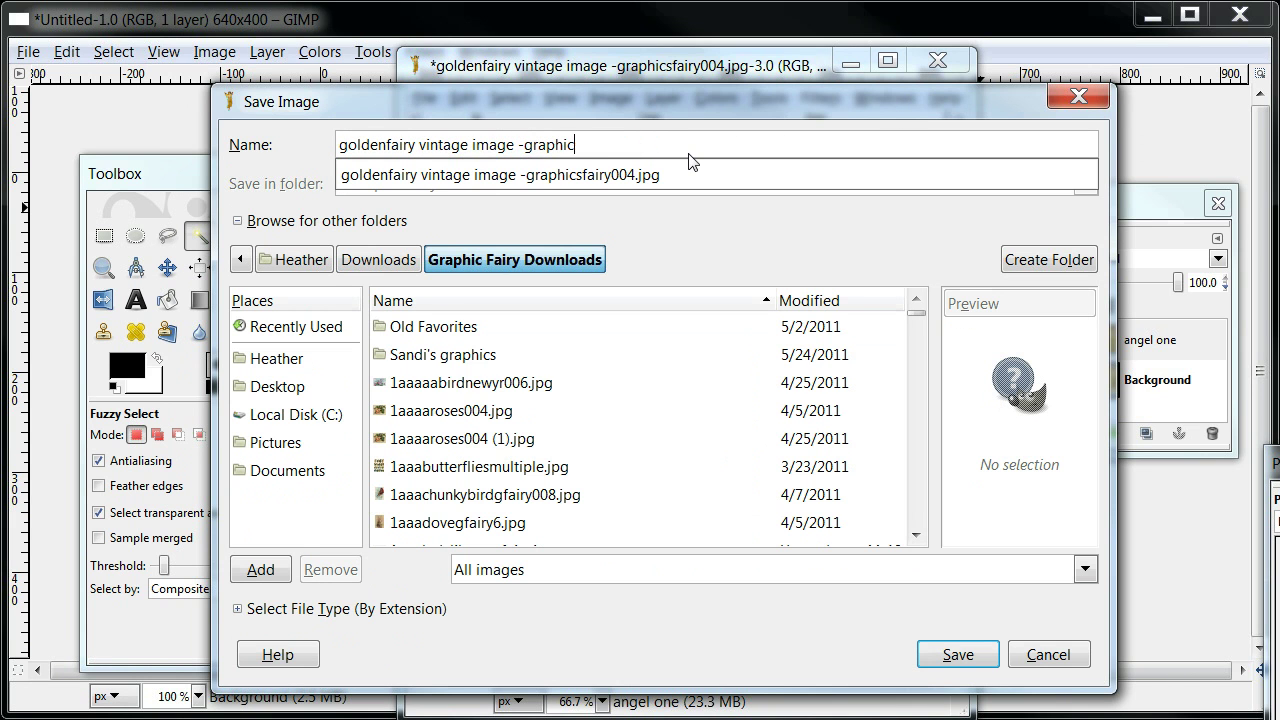
key("BackSpace")
key("BackSpace")
key("BackSpace")
key("BackSpace")
key("BackSpace")
key("BackSpace")
key("BackSpace")
key("BackSpace")
key("BackSpace")
key("BackSpace")
key("BackSpace")
key("BackSpace")
key("BackSpace")
key("BackSpace")
key("BackSpace")
key("BackSpace")
key("BackSpace")
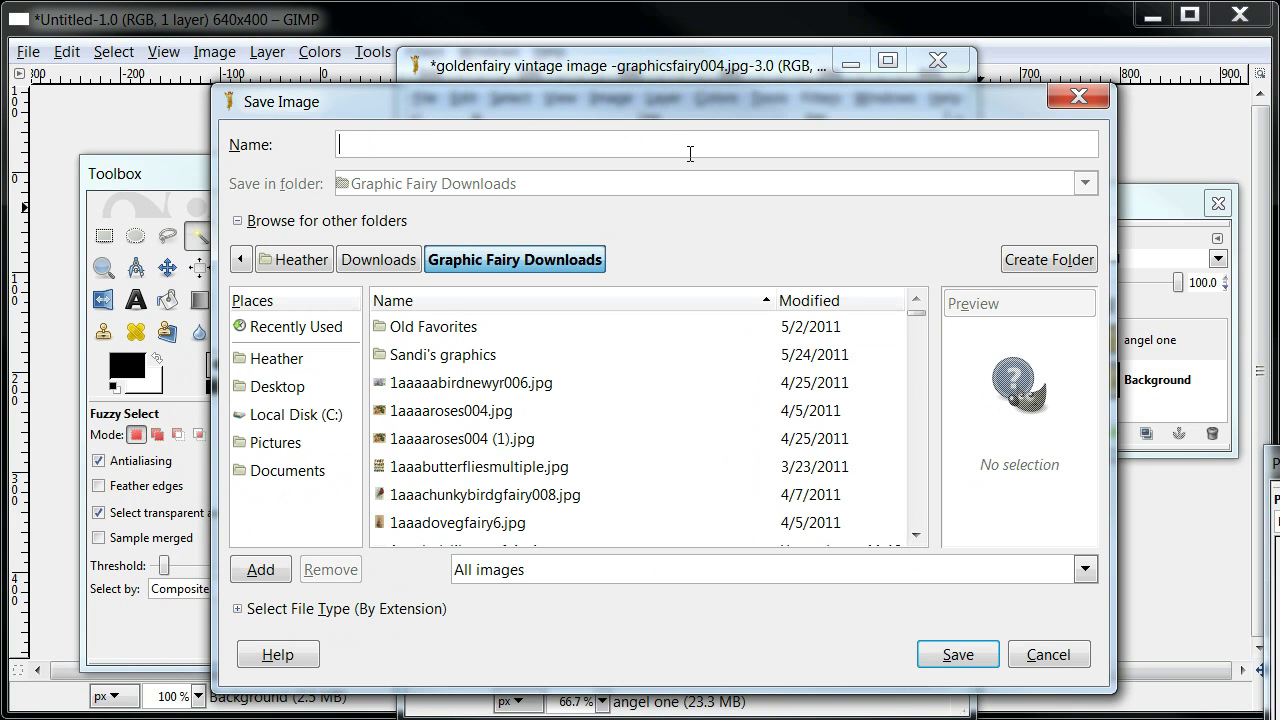
type("gold ange")
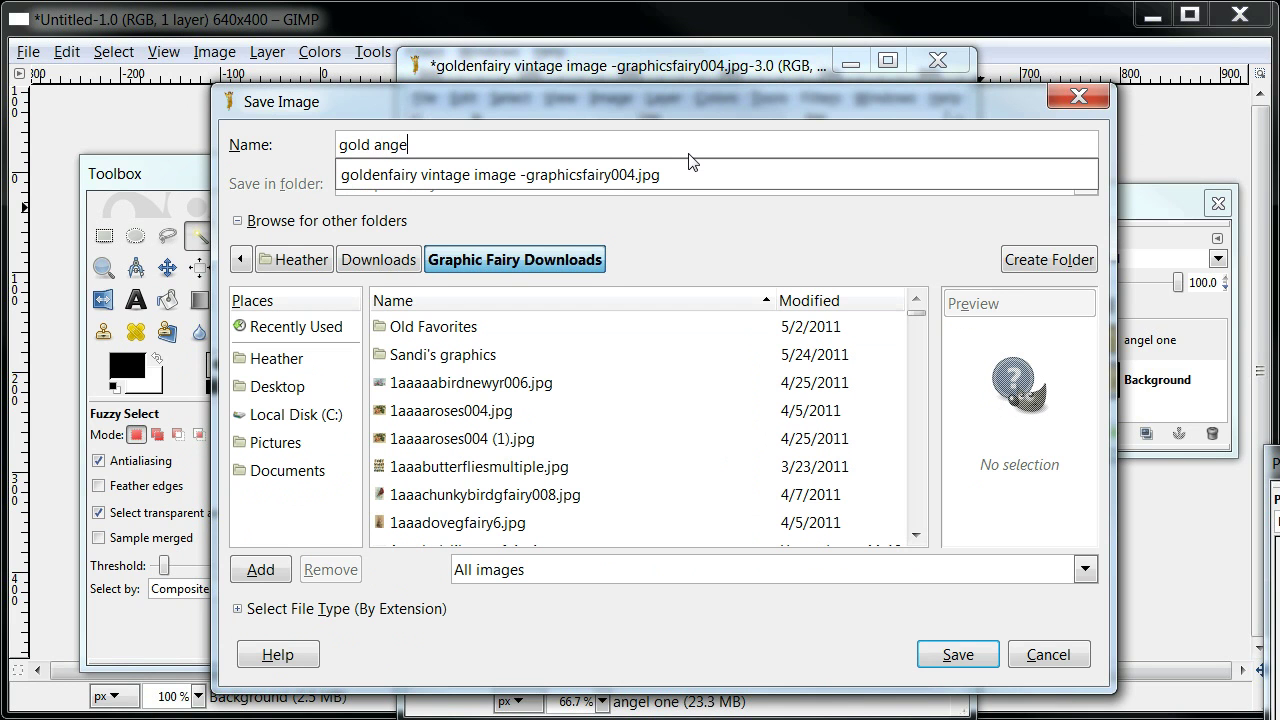
type("l.xcg")
key("BackSpace")
type("f")
left_click(958, 663)
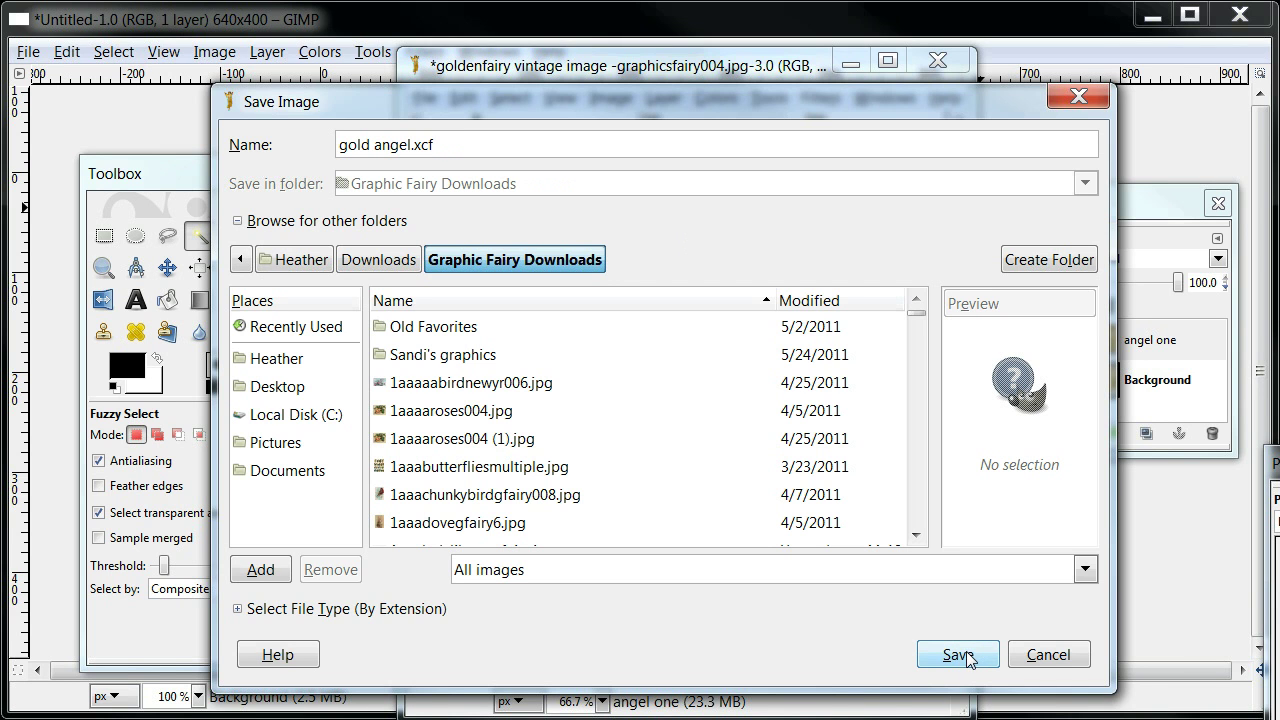
left_click(966, 658)
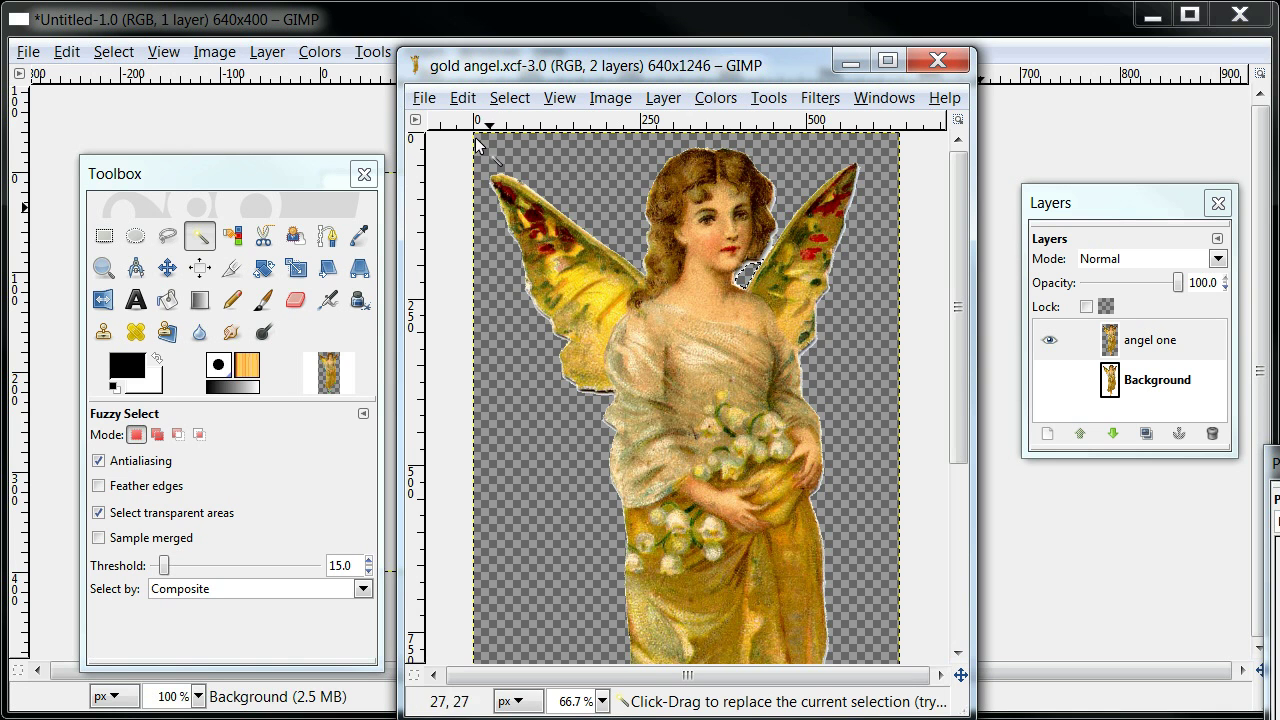
Step: Save as 'gold angel.gif', accepting merged visible layers and indexed conversion
left_click(430, 100)
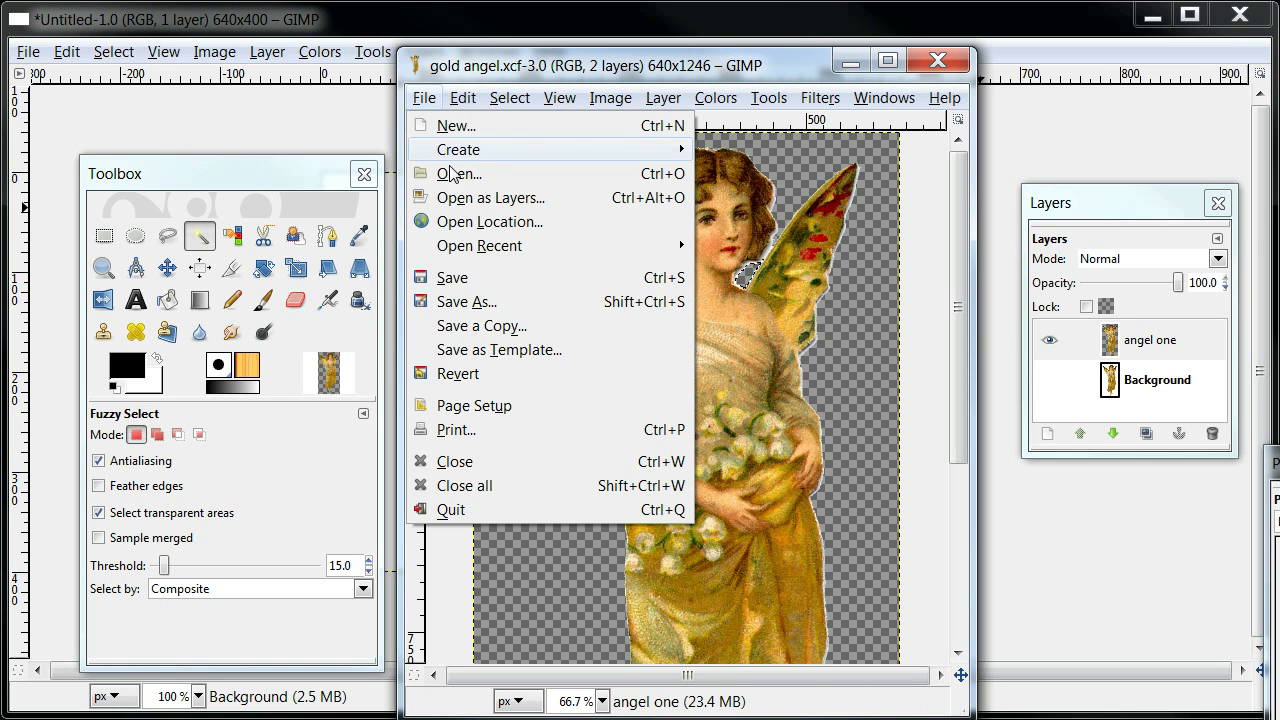
left_click(467, 301)
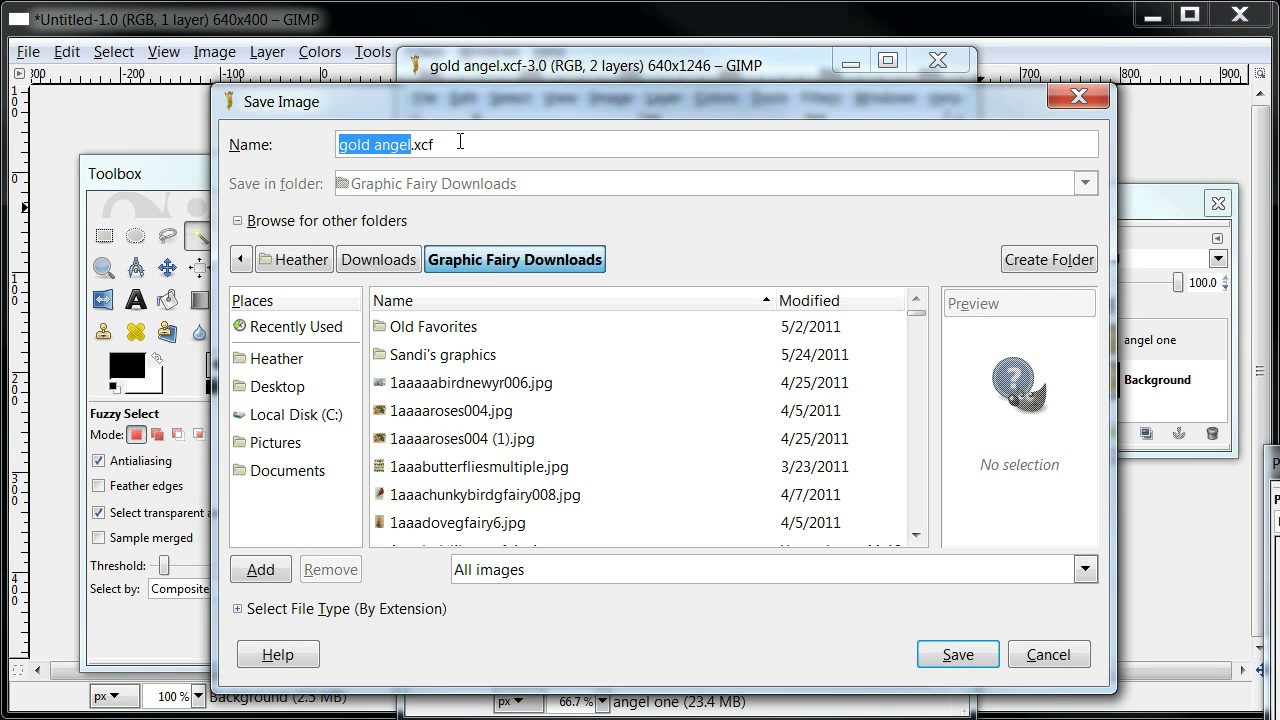
left_click(460, 143)
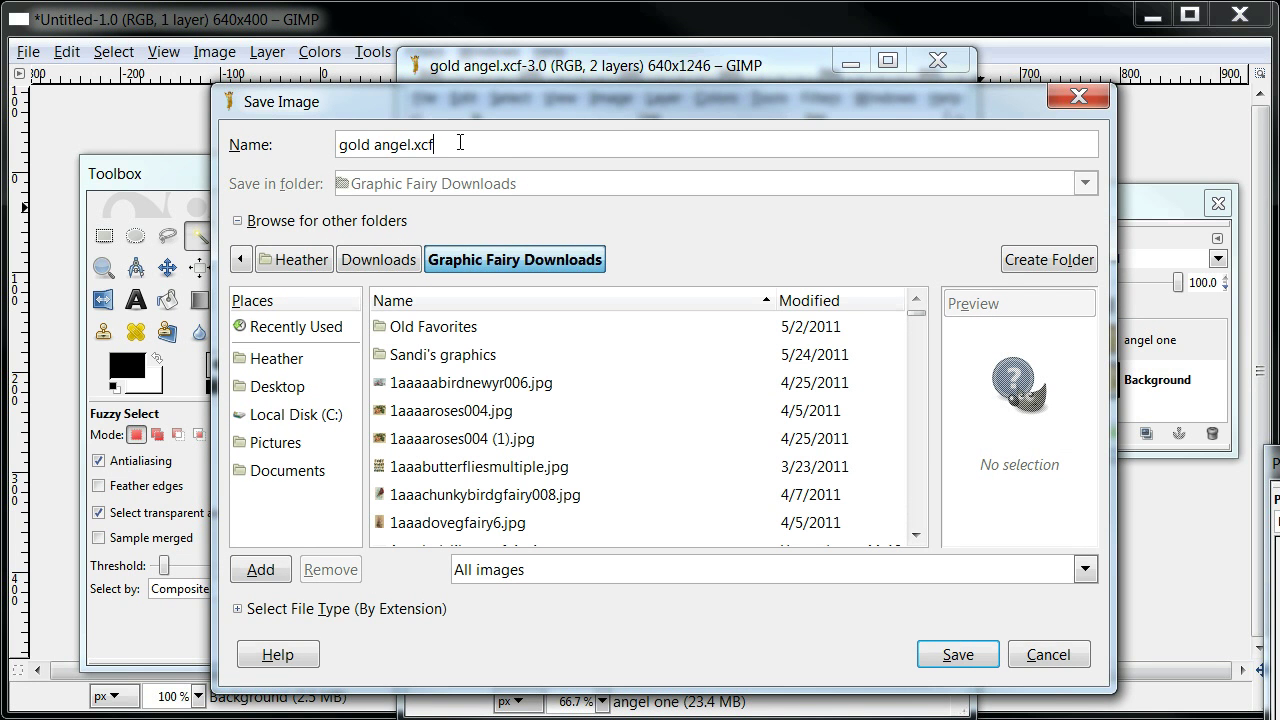
key("BackSpace")
key("BackSpace")
key("BackSpace")
type("gi")
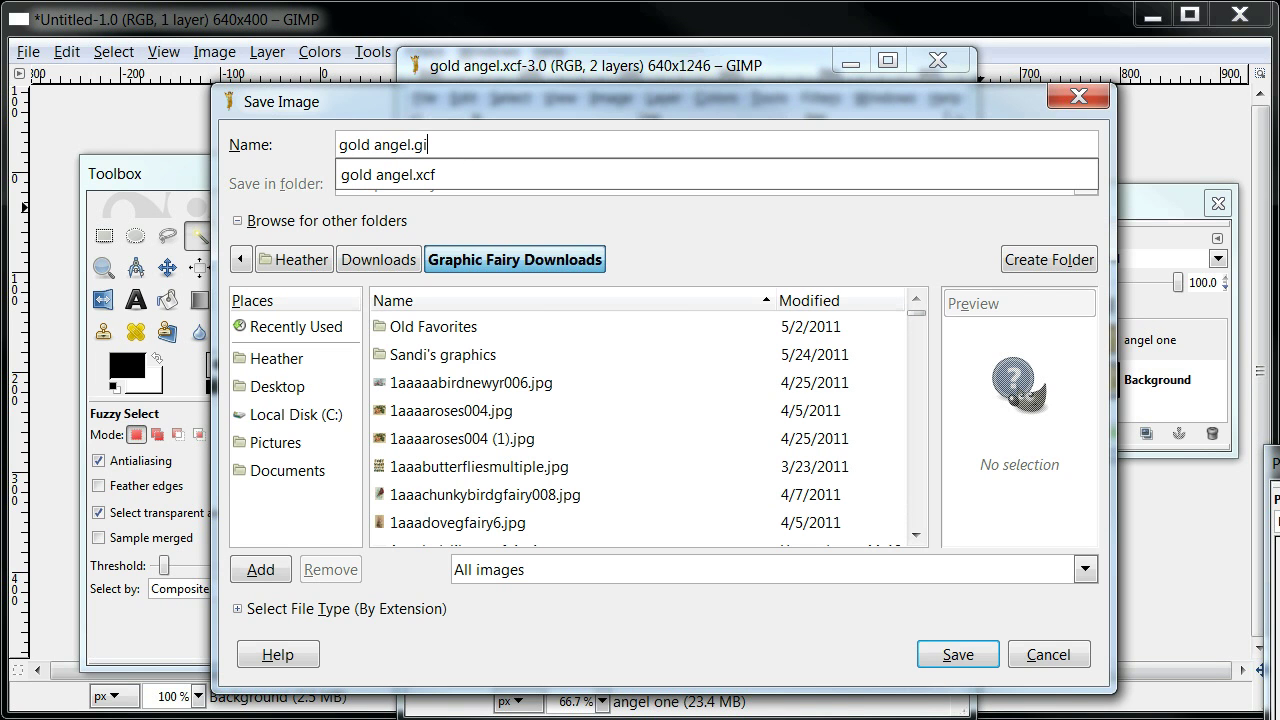
type("f")
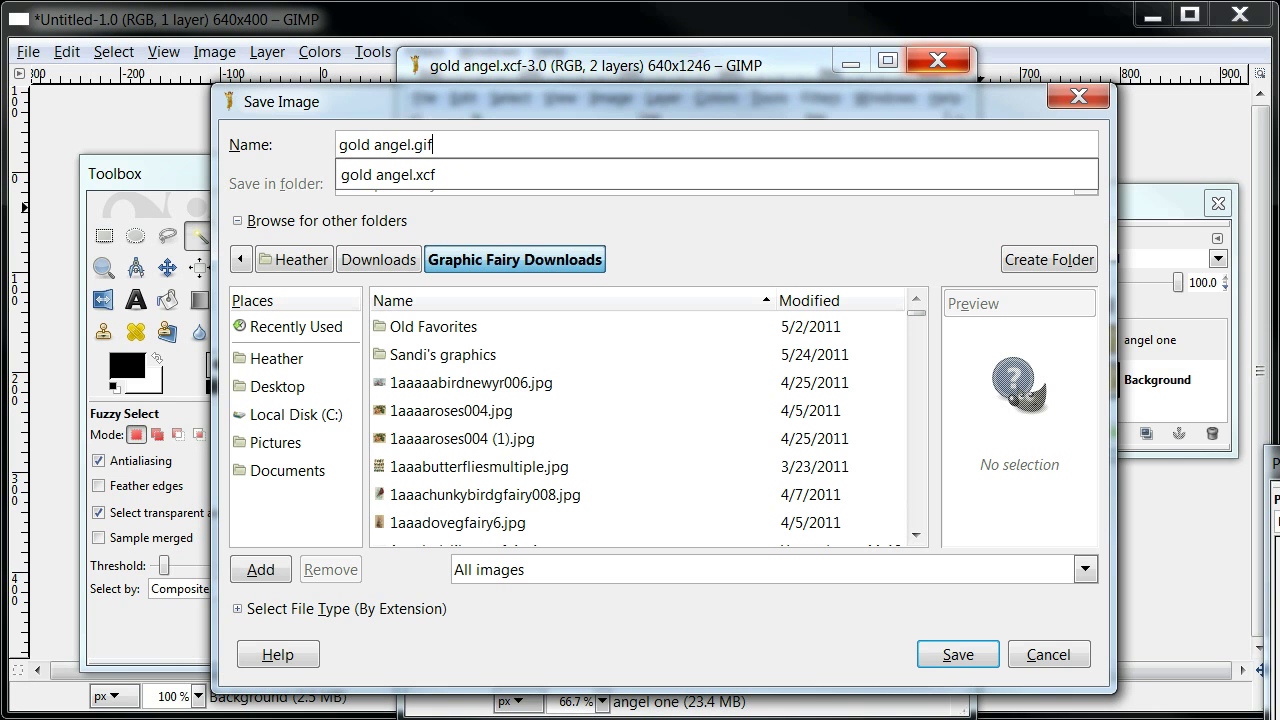
left_click(973, 432)
left_click(962, 658)
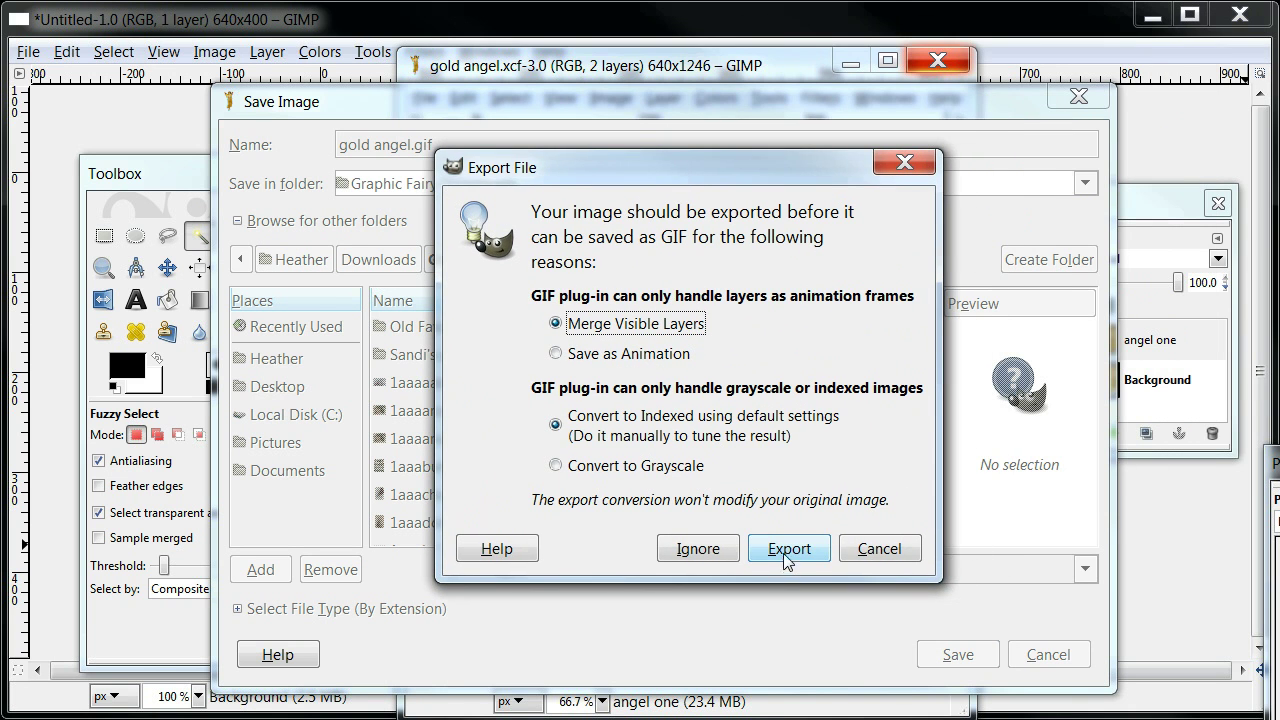
left_click(783, 553)
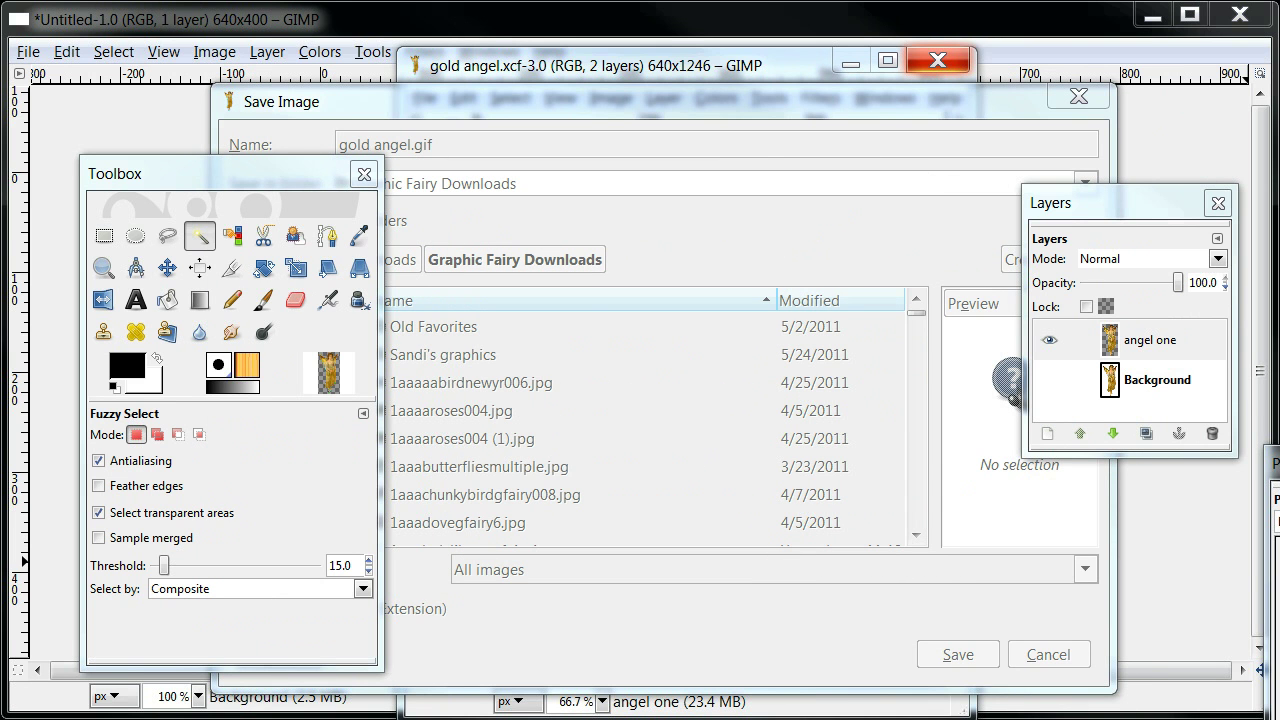
left_click_drag(1087, 56, 773, 156)
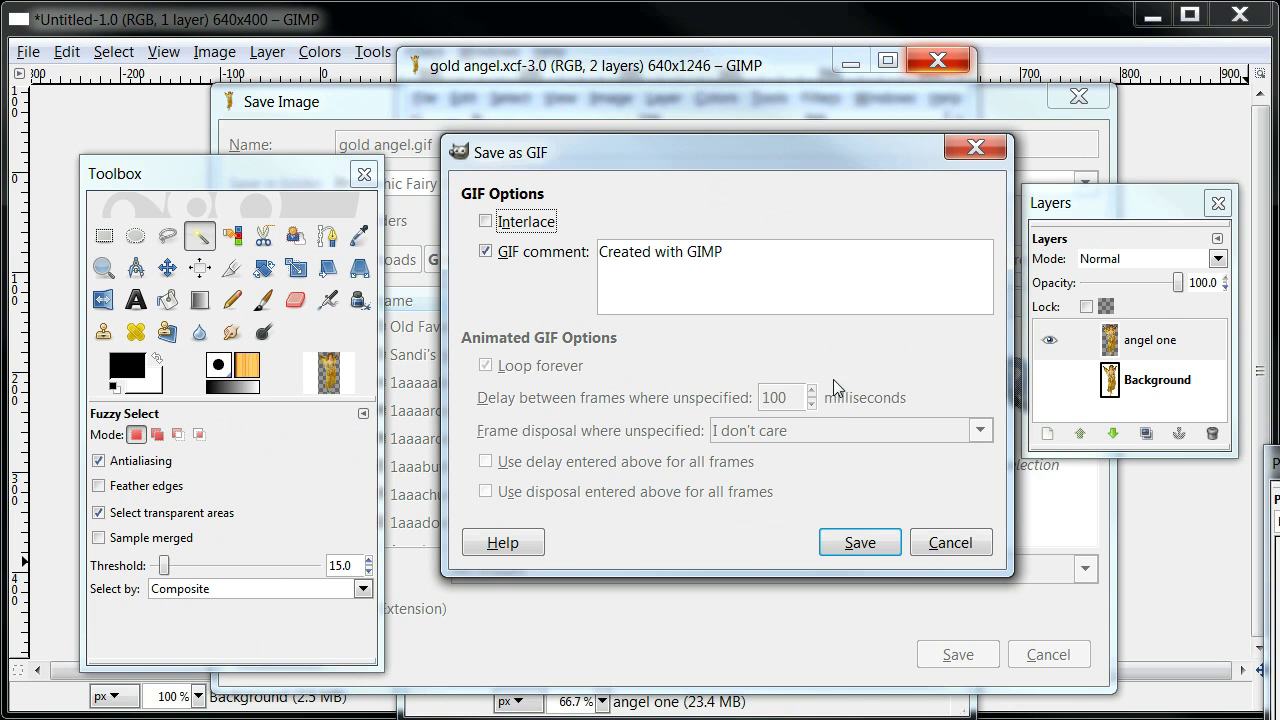
Step: Confirm the GIF export with default options, then save the image again
left_click(859, 542)
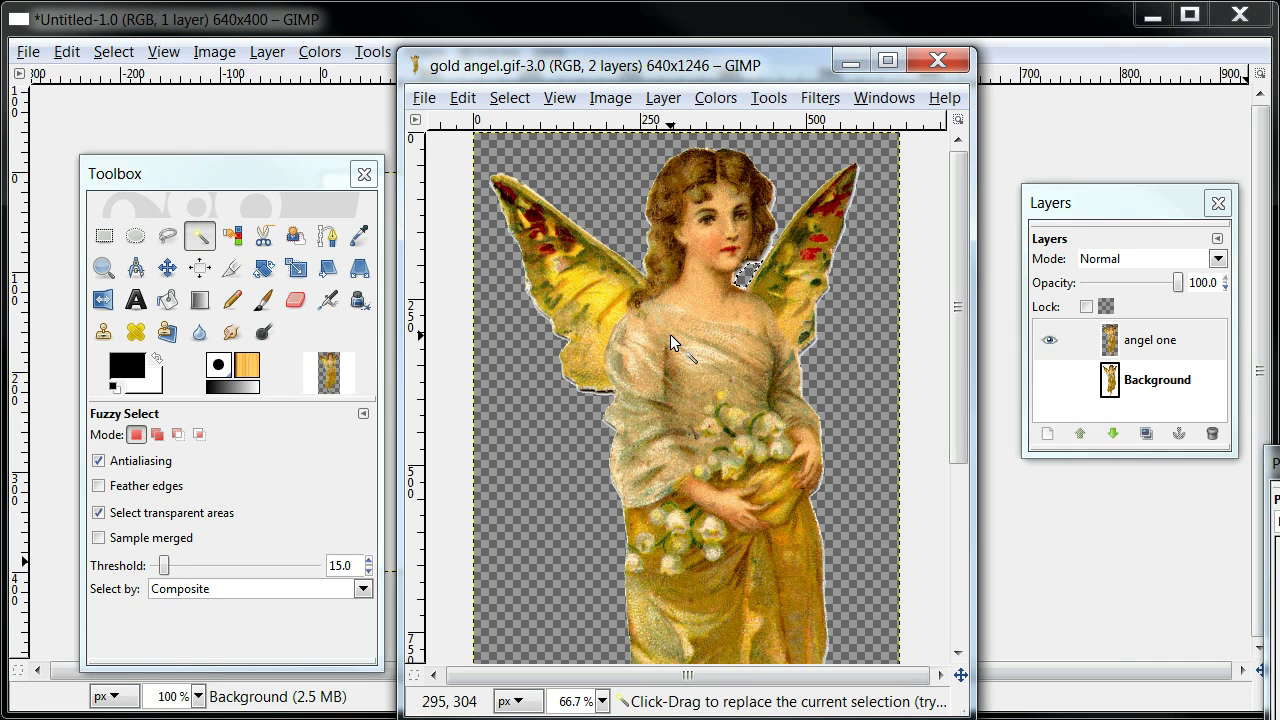
left_click(428, 100)
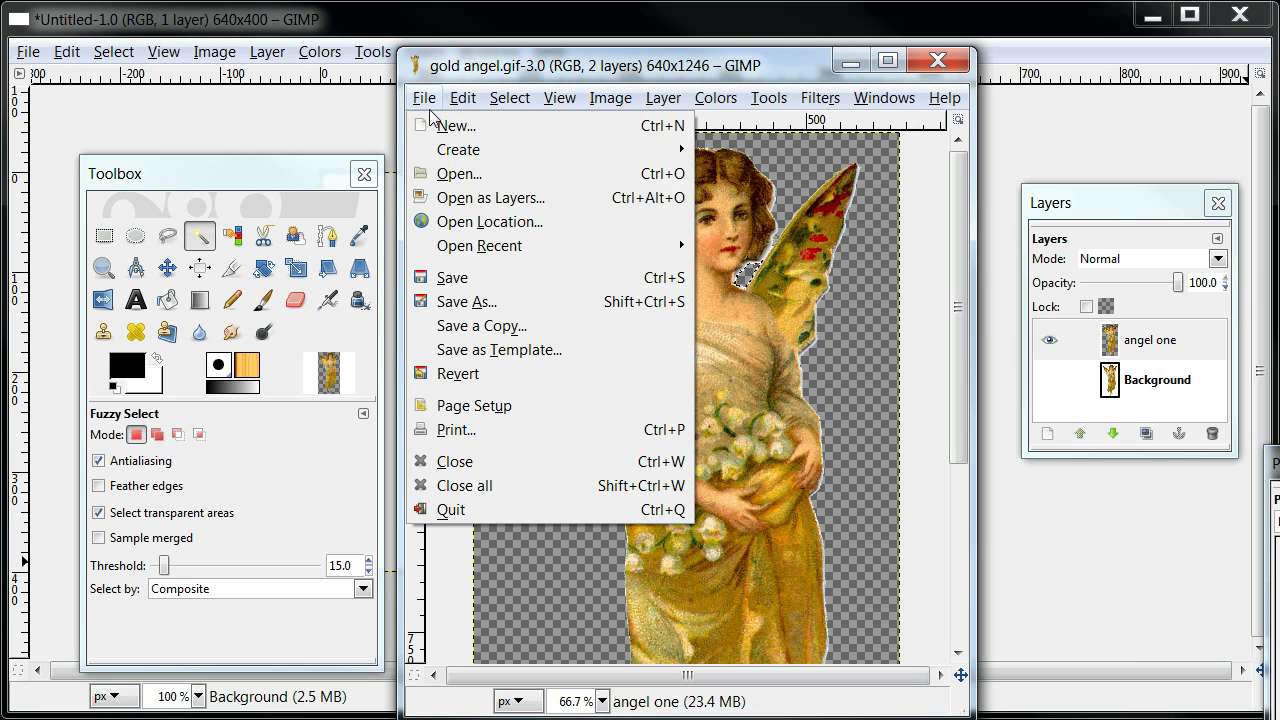
left_click(474, 281)
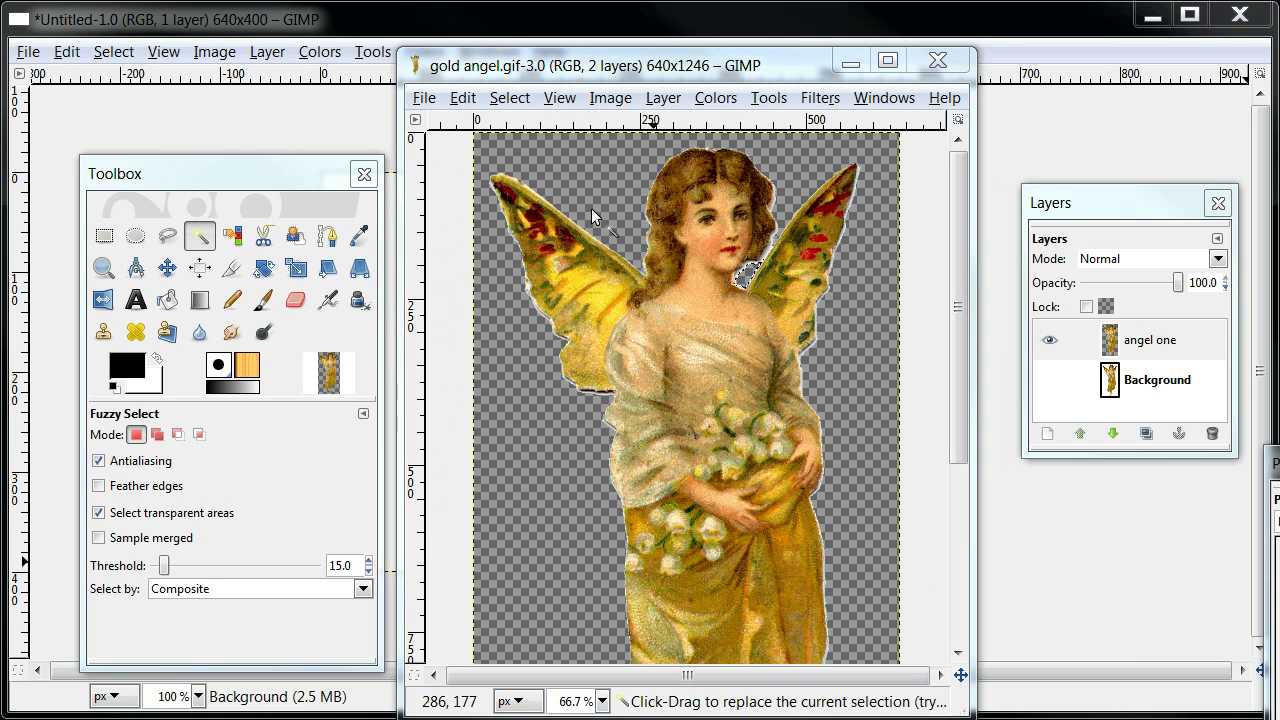
Step: Clear the selection from the fairy with Select > None
left_click(509, 100)
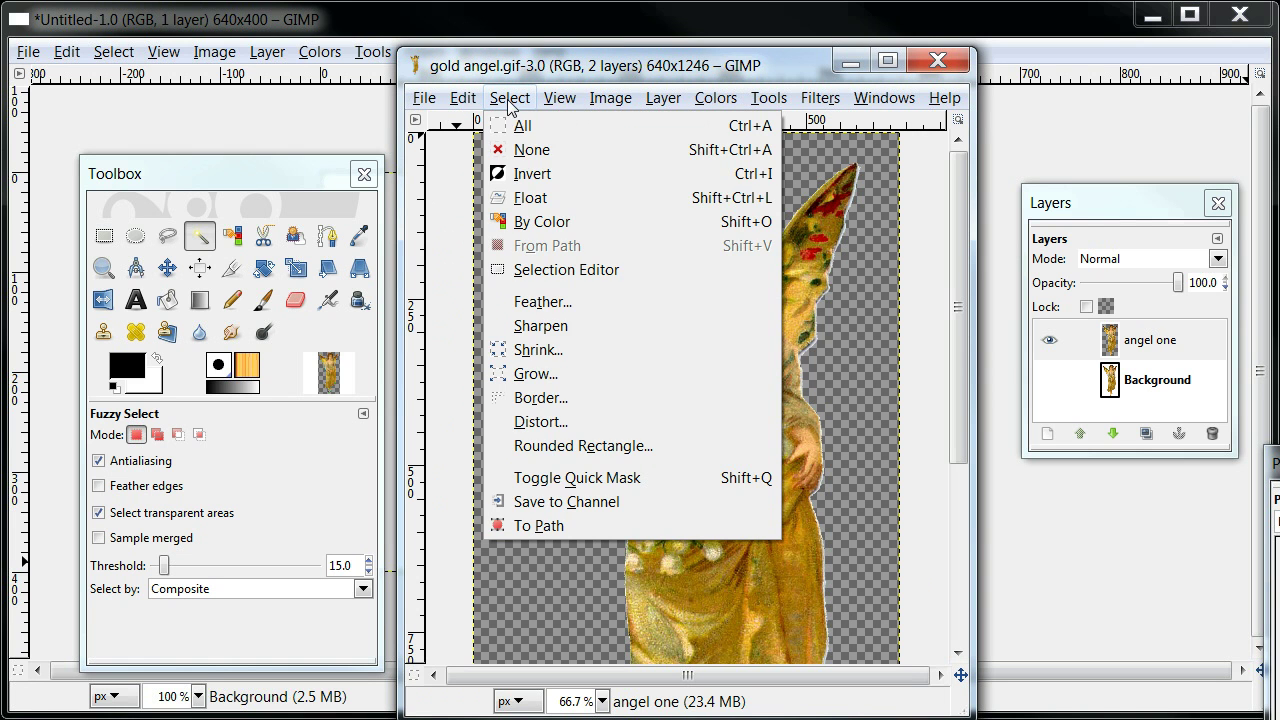
left_click(529, 152)
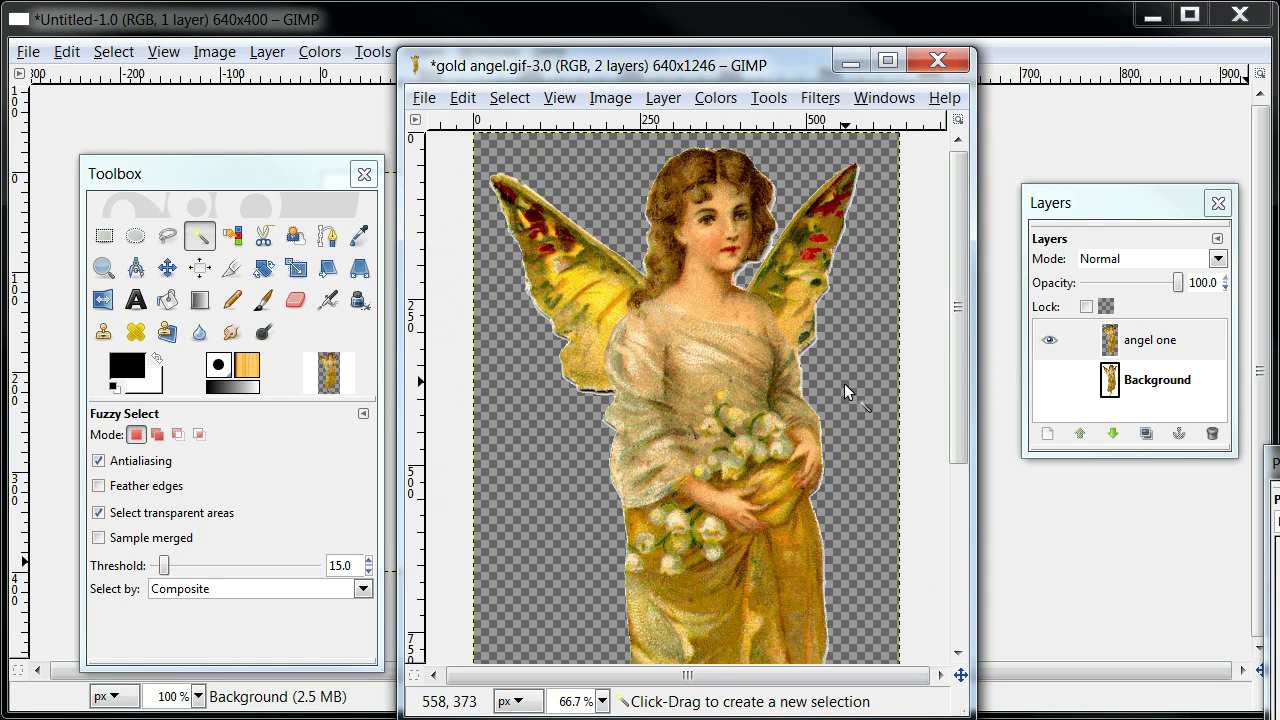
left_click_drag(960, 279, 951, 212)
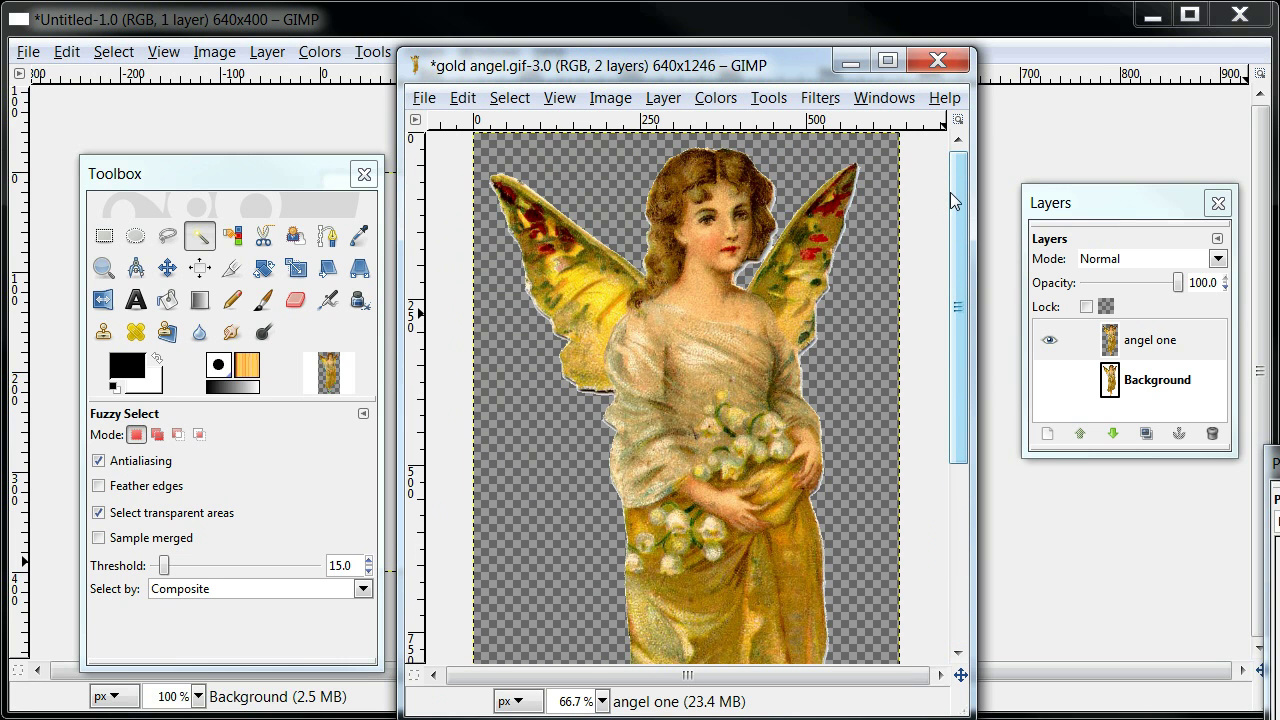